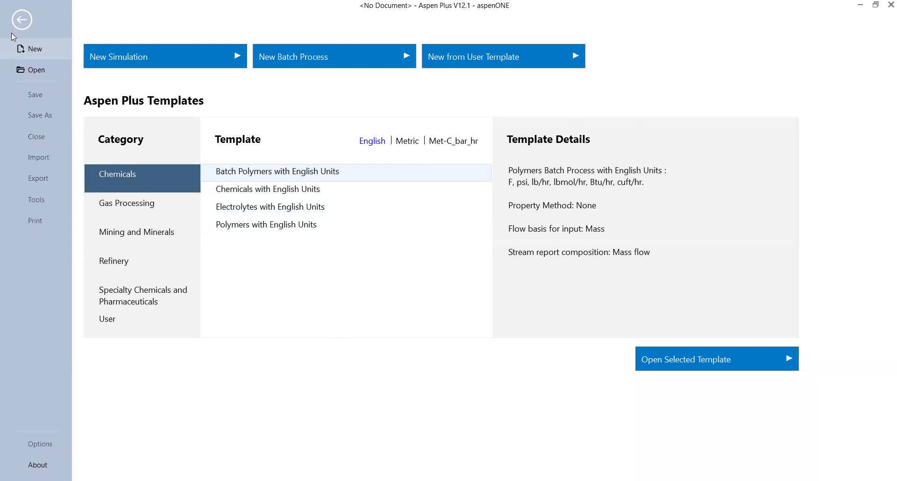
# - Create a new simulation and add BENZENE and TOLUENE to the component list
pyautogui.click(211, 61)
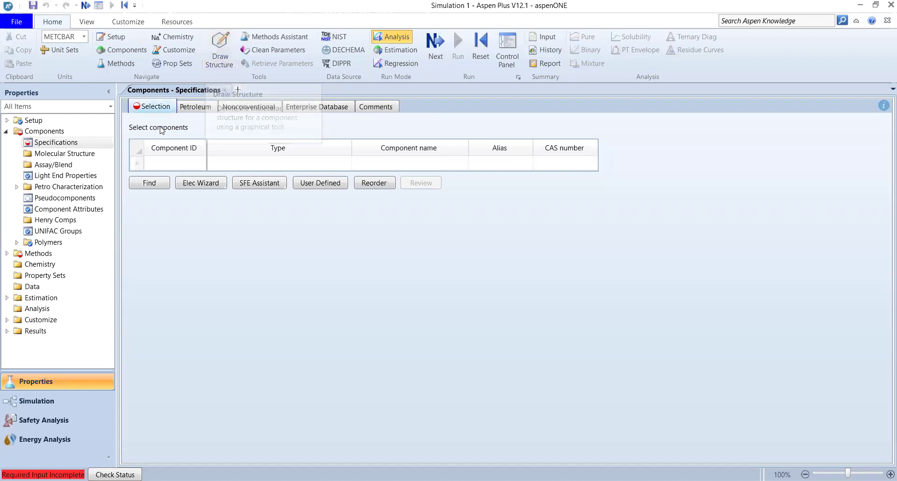
pyautogui.click(176, 163)
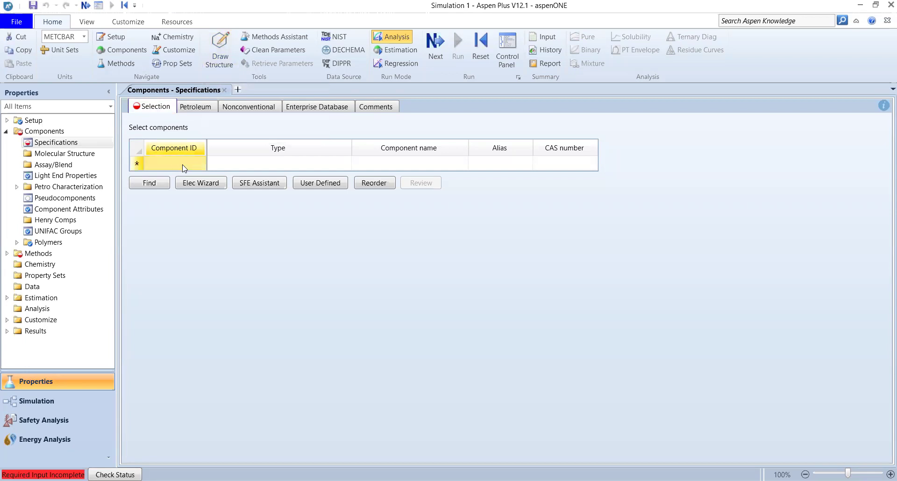
pyautogui.click(186, 165)
pyautogui.write('BENZENE')
pyautogui.press('Return')
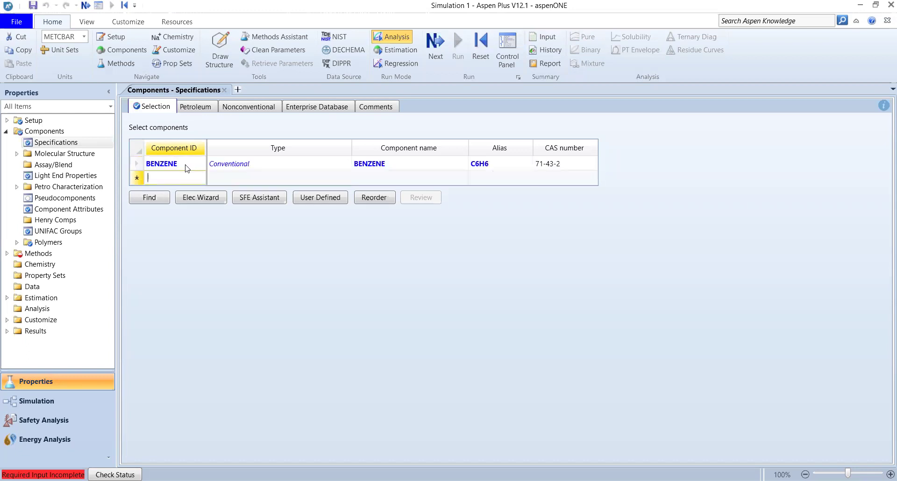
pyautogui.write('TOLUENE')
pyautogui.press('Return')
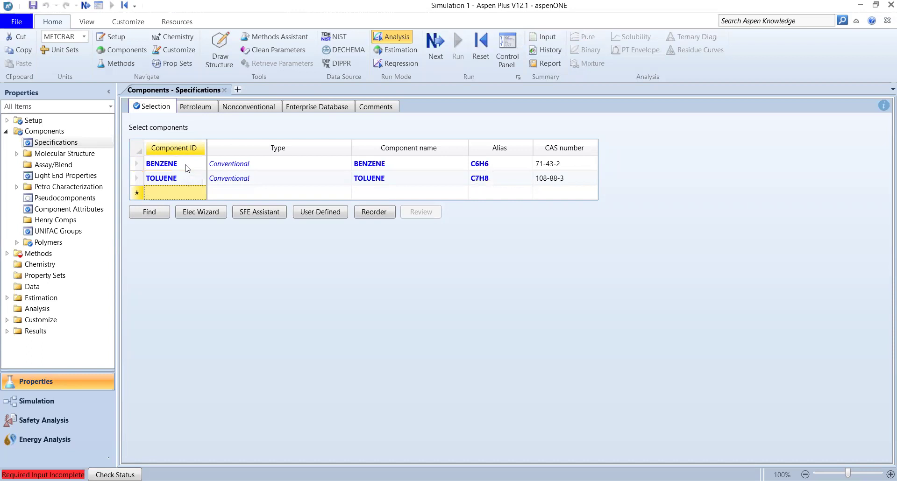
# - Add ACN, ACETONE and WATER as further components below TOLUENE
pyautogui.click(17, 153)
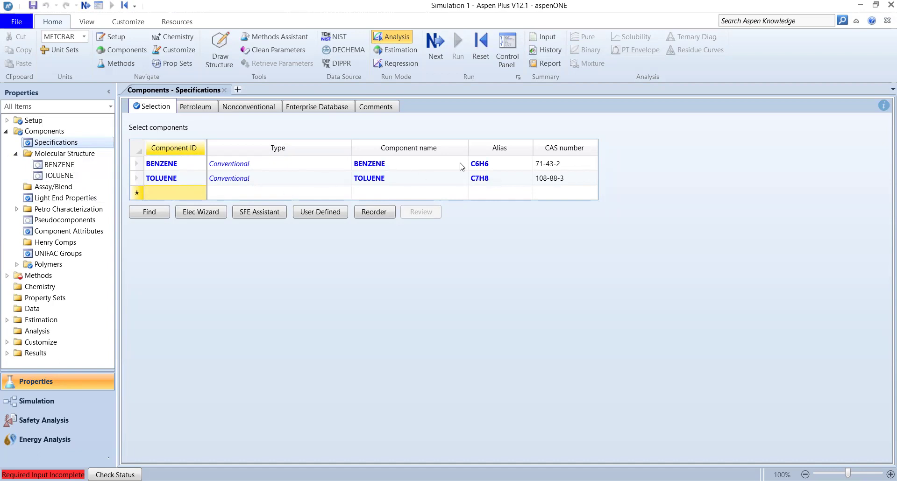
pyautogui.click(168, 193)
pyautogui.write('ACE')
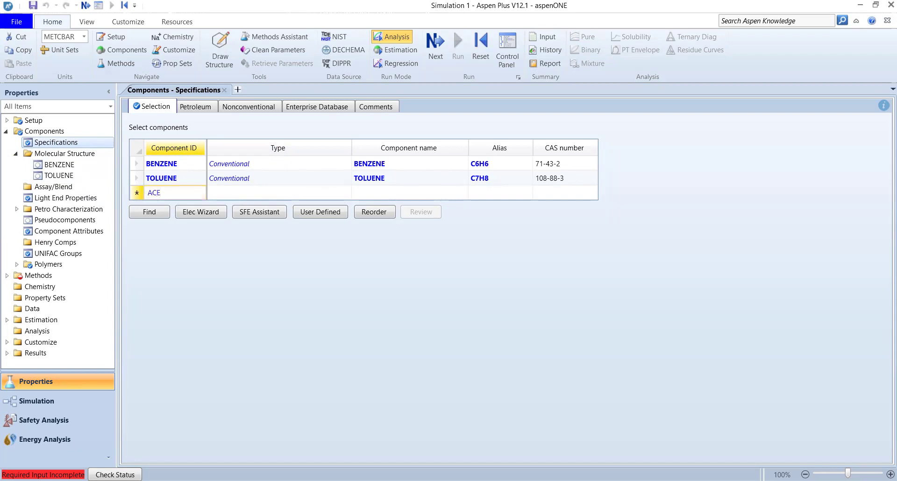
pyautogui.press('BackSpace')
pyautogui.write('N')
pyautogui.press('Return')
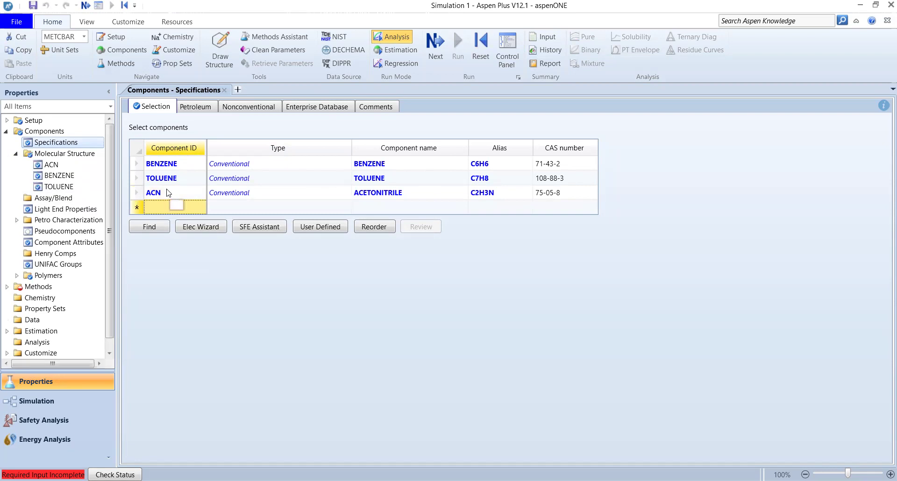
pyautogui.write('AC')
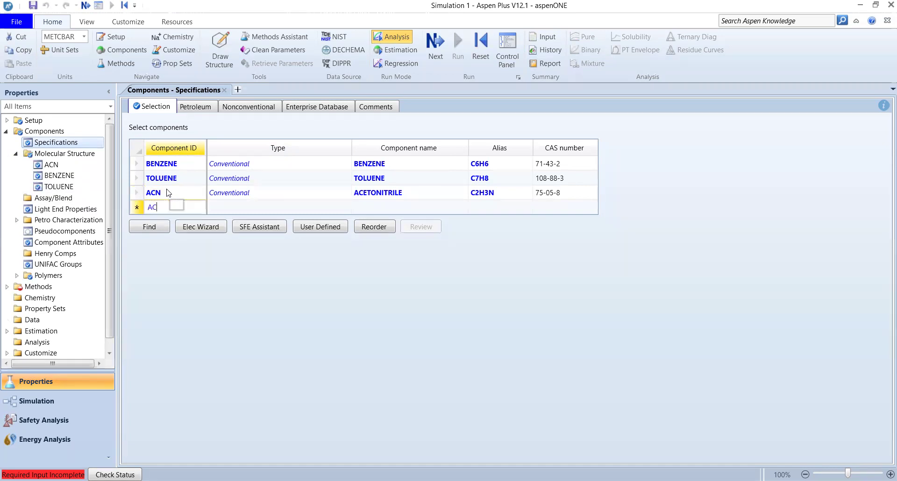
pyautogui.write('ETONE')
pyautogui.press('Return')
pyautogui.write('WATER')
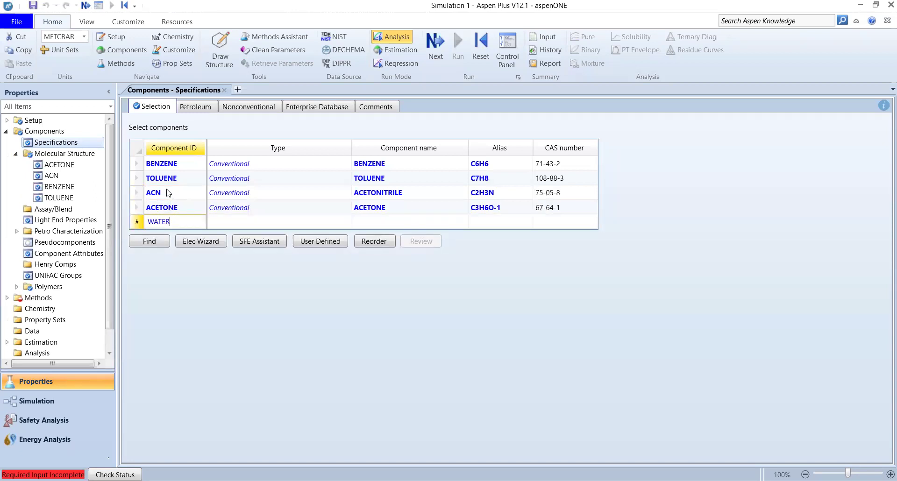
pyautogui.press('Return')
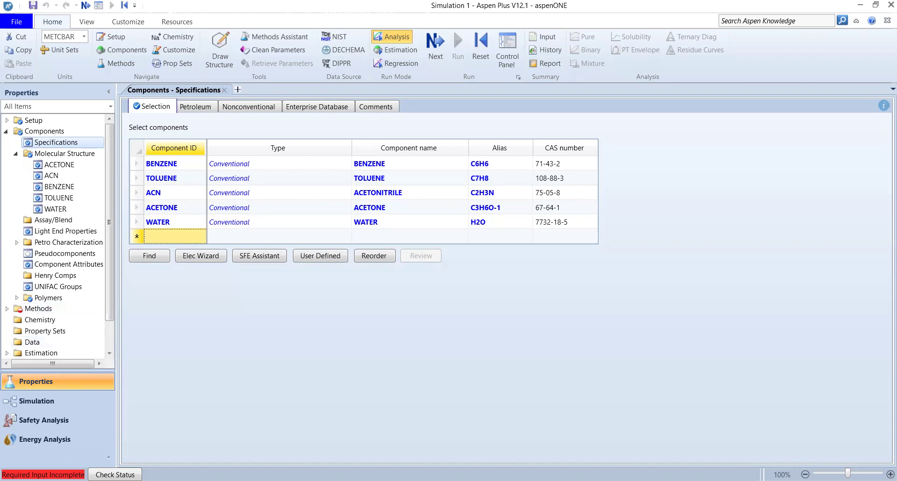
# - Set the base property method to NRTL in the global Methods specifications
pyautogui.click(18, 309)
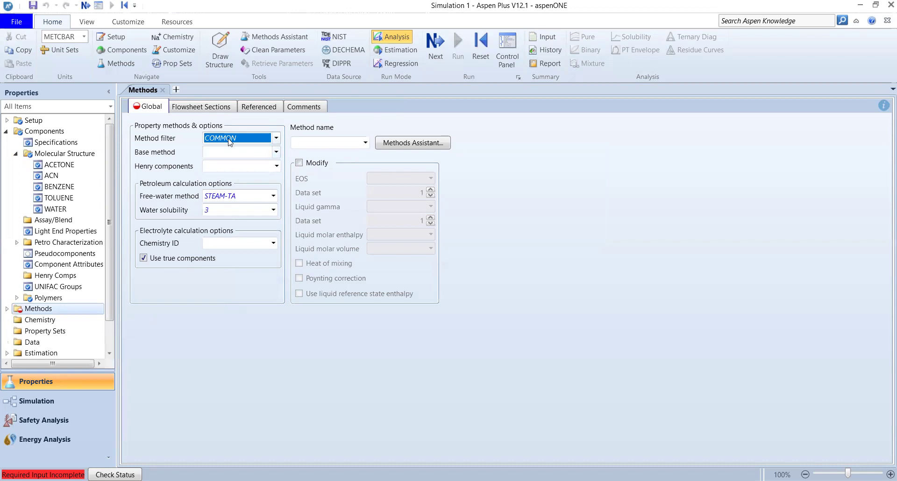
pyautogui.click(276, 152)
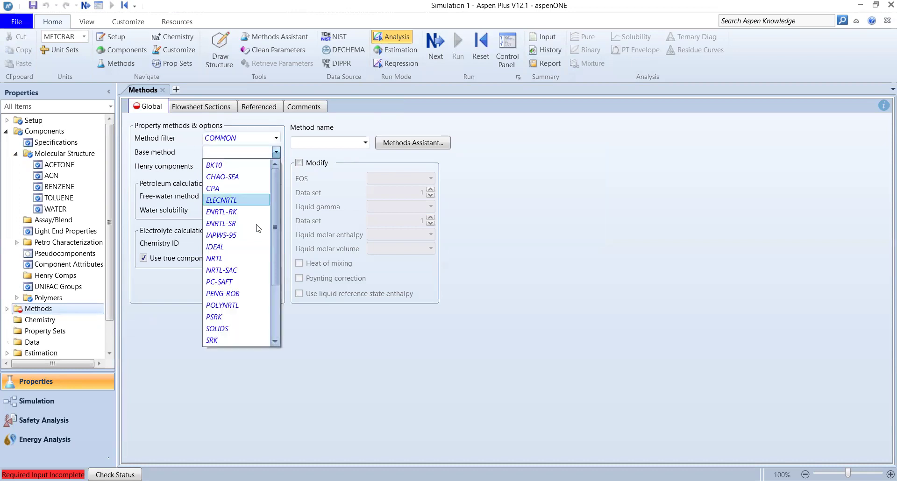
pyautogui.click(224, 262)
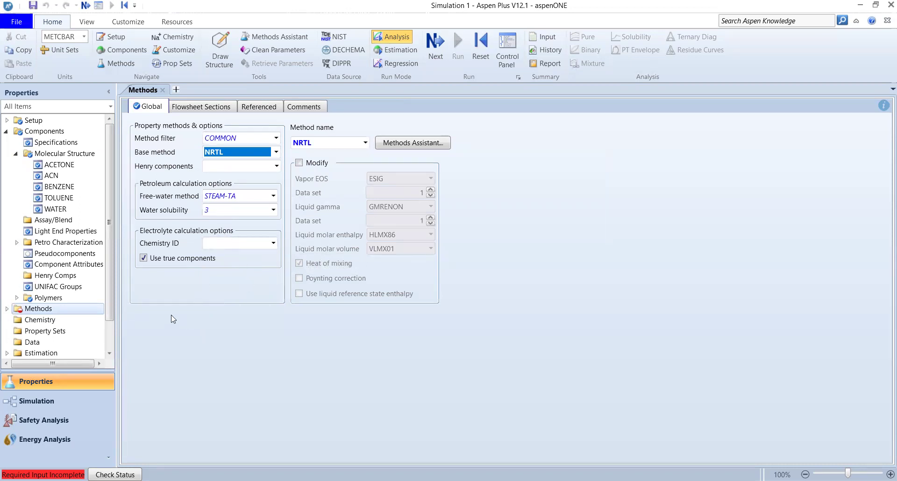
# - Open the method's binary interaction parameters so they are loaded, and run the properties calculation
pyautogui.click(6, 308)
pyautogui.moveTo(112, 243); pyautogui.dragTo(107, 287)
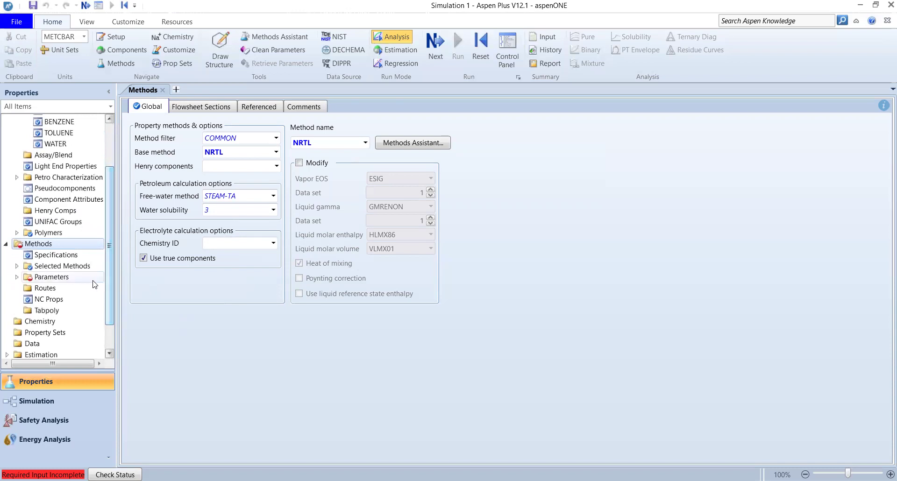
pyautogui.click(17, 277)
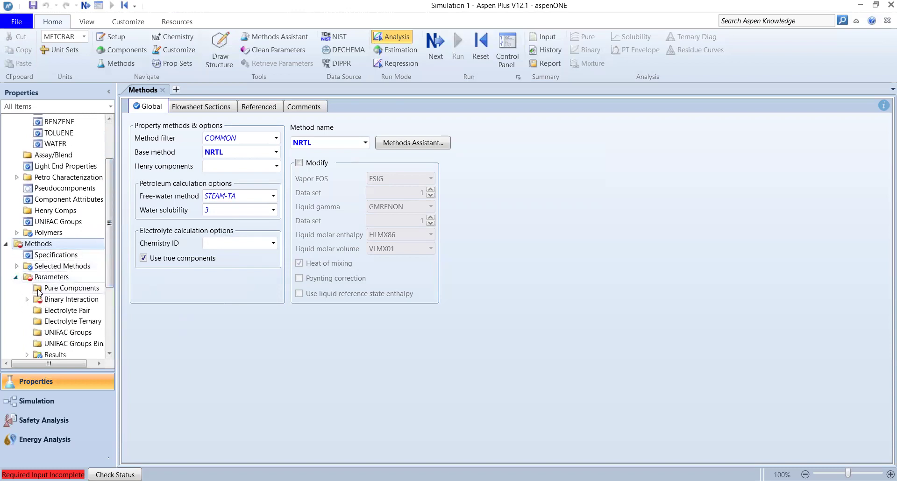
pyautogui.click(39, 302)
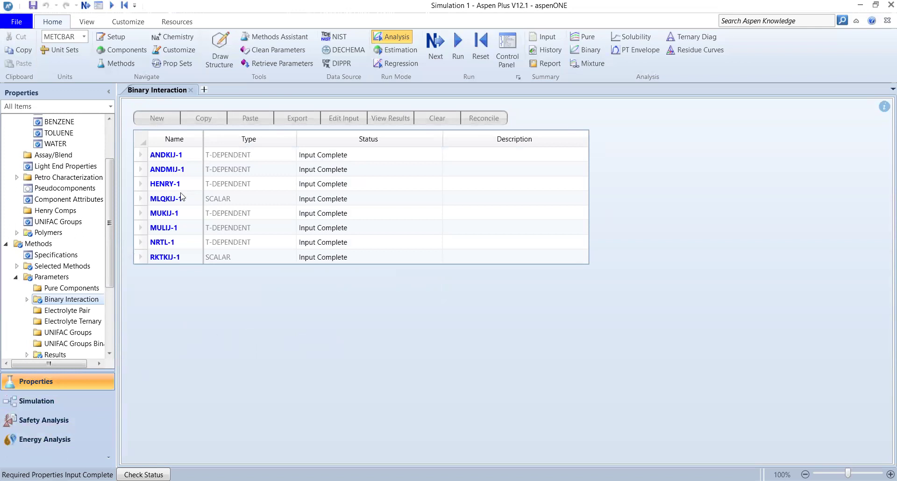
pyautogui.click(112, 6)
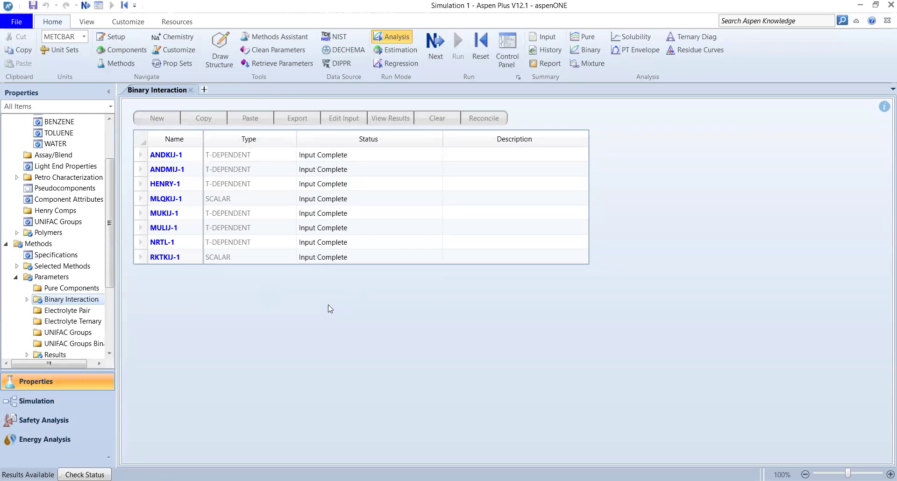
# - Create a binary analysis of BENZENE and TOLUENE with Pxy as the analysis type
pyautogui.click(595, 55)
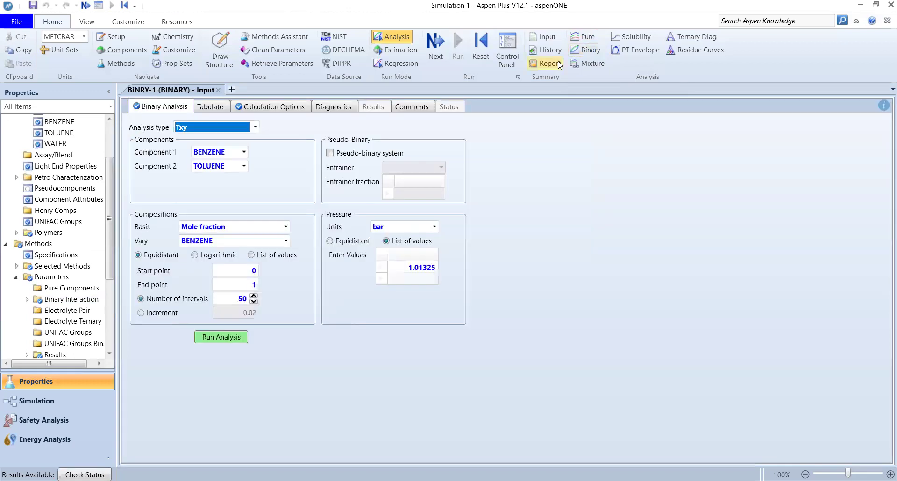
pyautogui.click(255, 127)
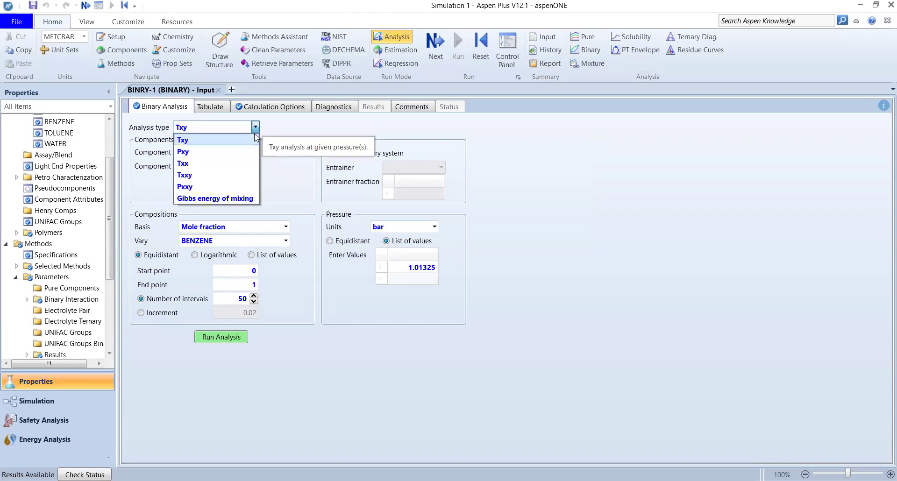
pyautogui.click(218, 156)
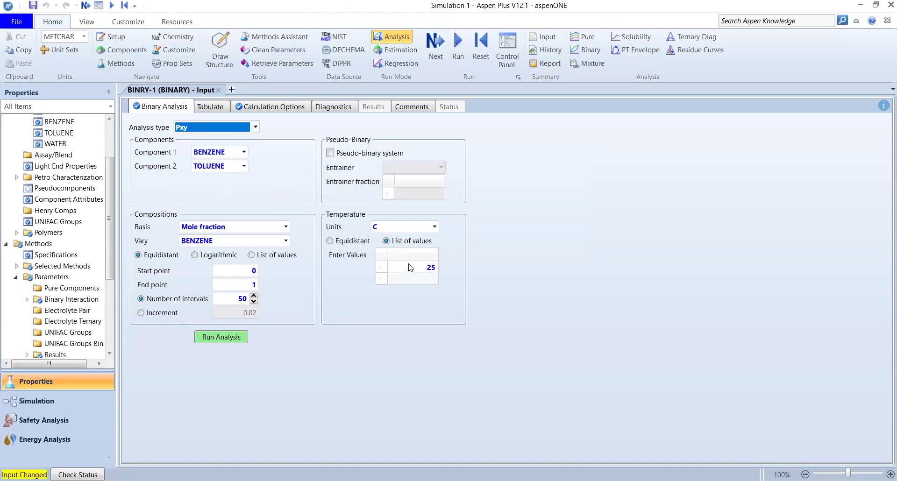
# - Add 40 and 5 C to the analysis temperature list and run the BENZENE/TOLUENE analysis
pyautogui.click(427, 280)
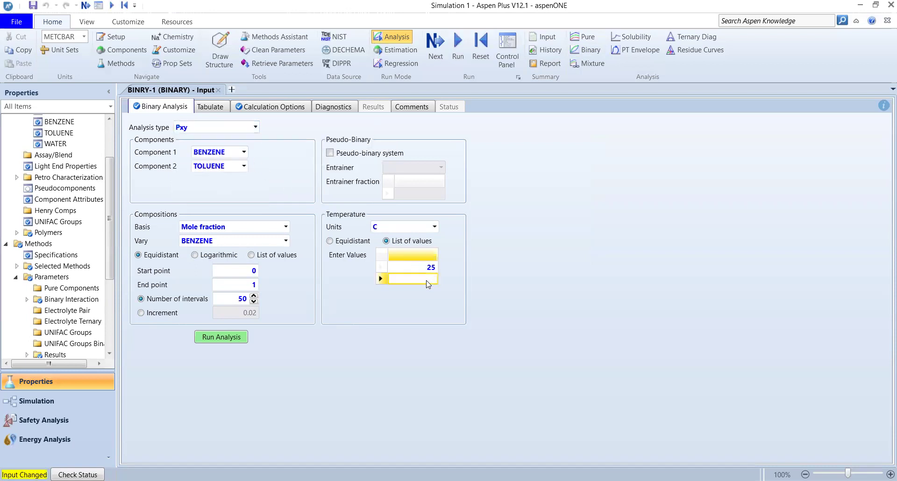
pyautogui.write('40')
pyautogui.press('Return')
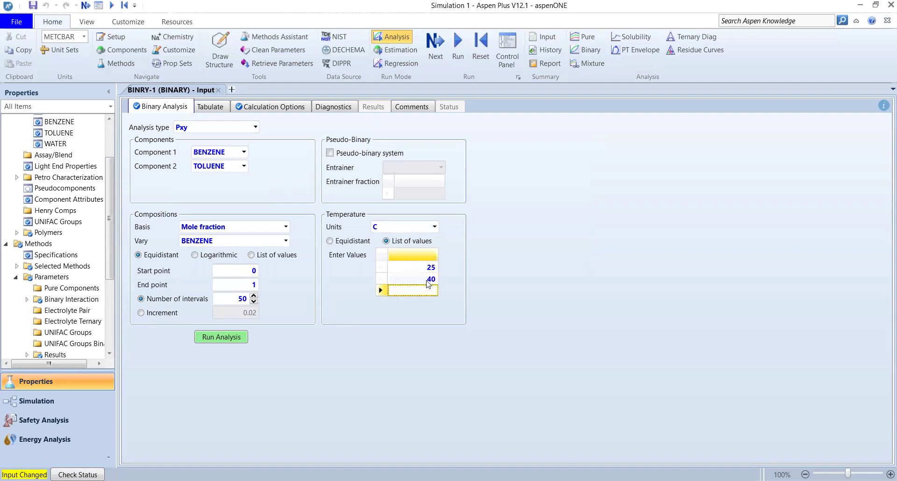
pyautogui.write('5')
pyautogui.press('Return')
pyautogui.click(217, 337)
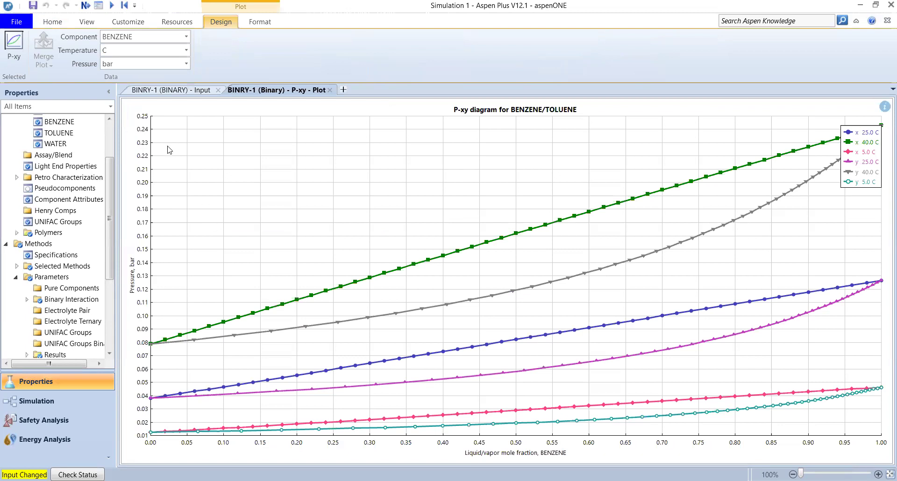
# - Change the binary analysis to ACN as component 1 and WATER as component 2, keep Pxy, and run it
pyautogui.moveTo(110, 233); pyautogui.dragTo(111, 231)
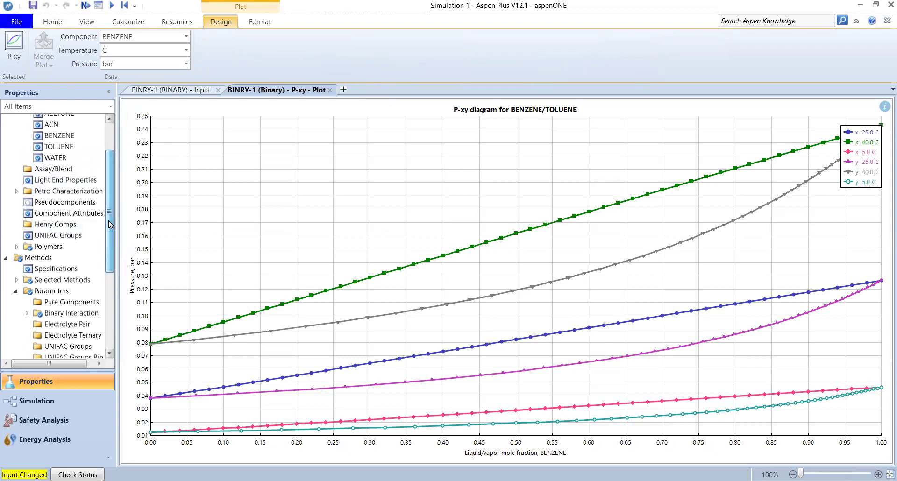
pyautogui.click(173, 90)
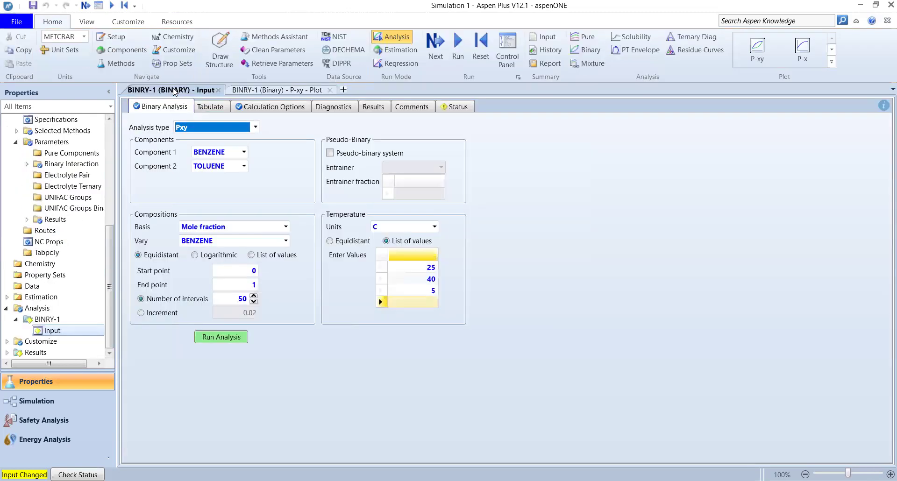
pyautogui.click(244, 152)
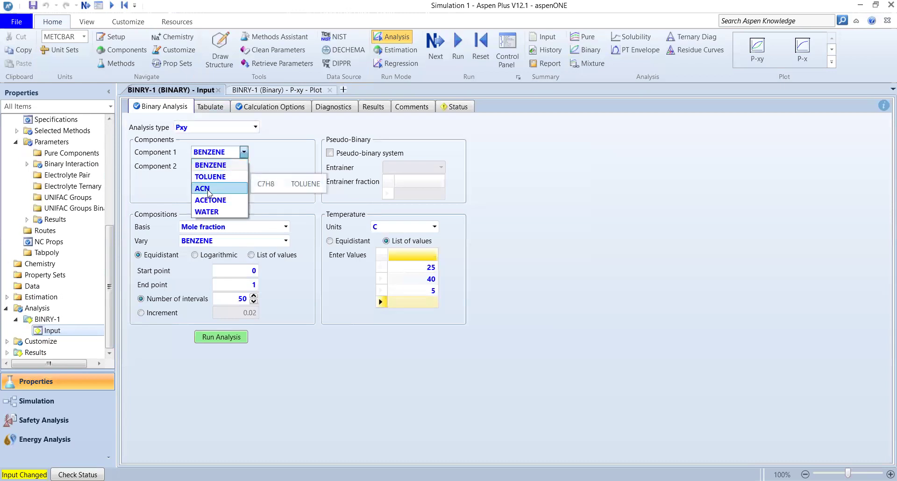
pyautogui.click(208, 189)
pyautogui.click(244, 167)
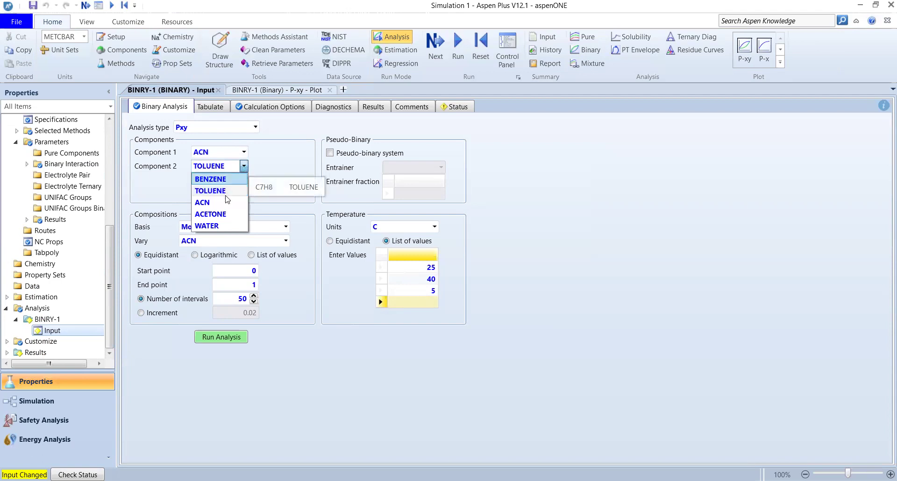
pyautogui.click(222, 227)
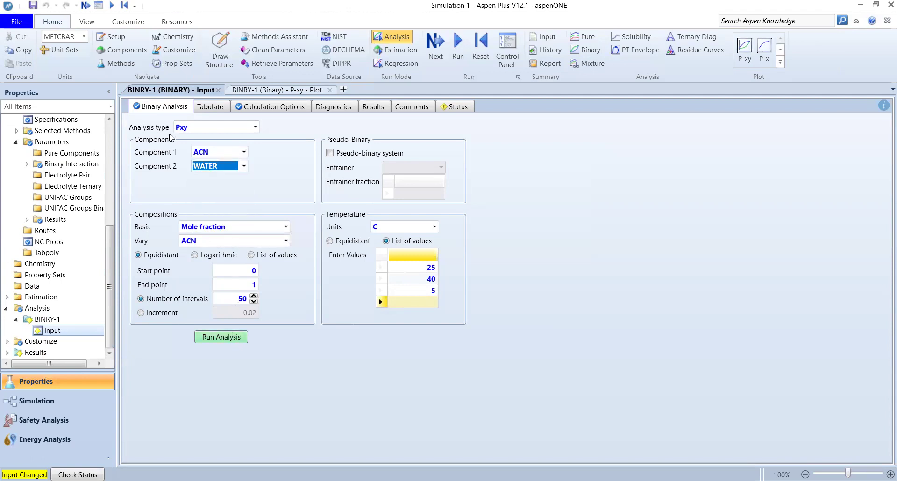
pyautogui.click(227, 130)
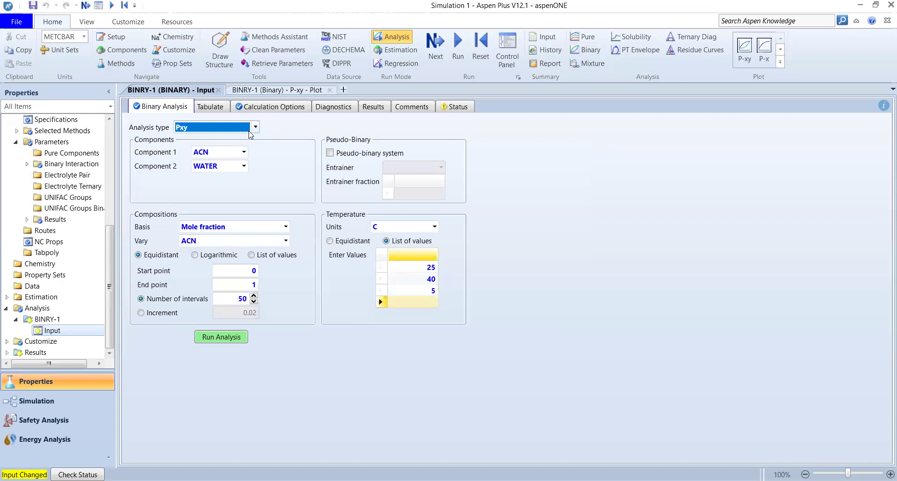
pyautogui.click(254, 127)
pyautogui.click(216, 152)
pyautogui.click(213, 341)
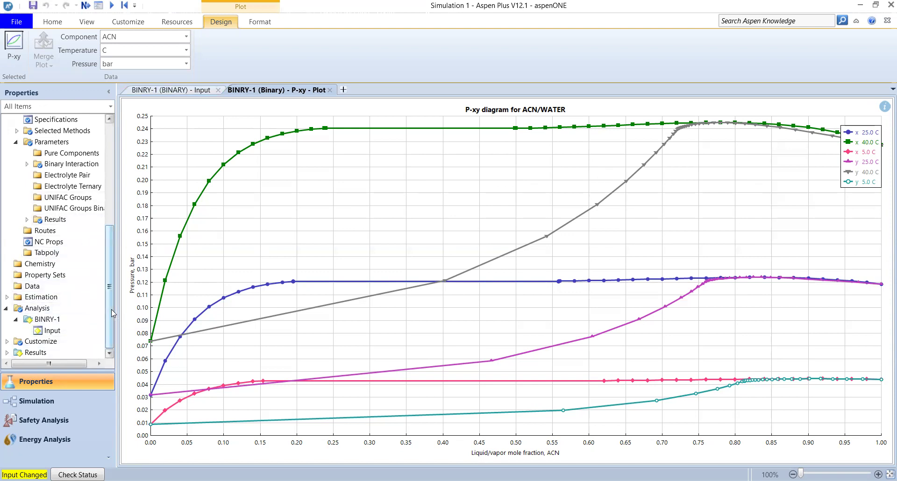
# - Switch to the simulation environment and place a Flash2 separator on the main flowsheet
pyautogui.click(51, 404)
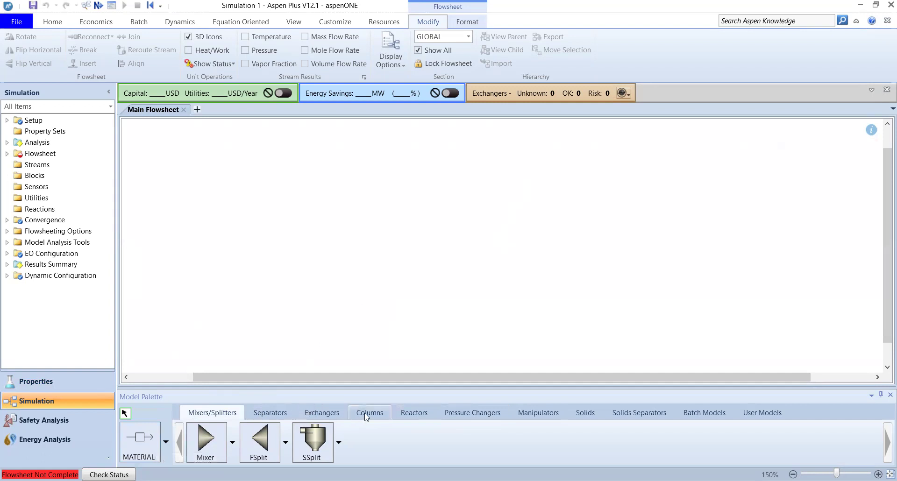
pyautogui.click(271, 414)
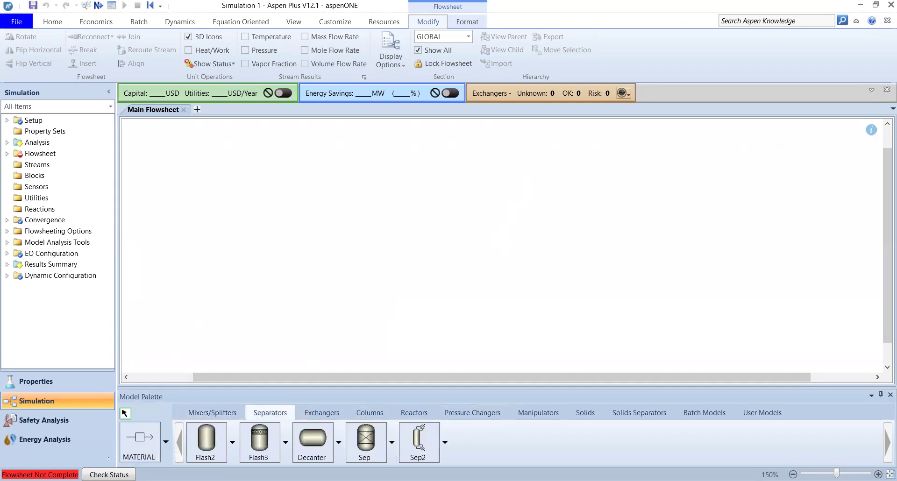
pyautogui.click(206, 442)
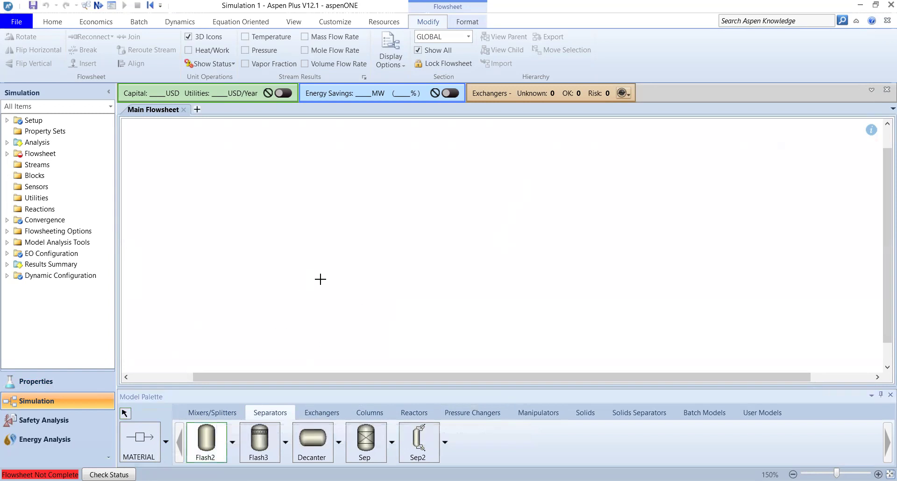
pyautogui.click(348, 231)
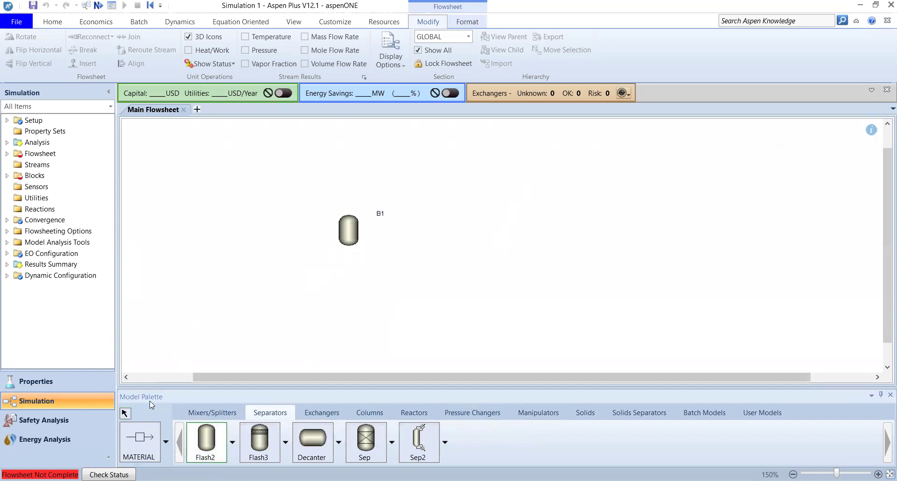
# - Connect material streams to the Flash2 block: one to the feed inlet, one from the vapor outlet and one from the liquid outlet
pyautogui.click(141, 446)
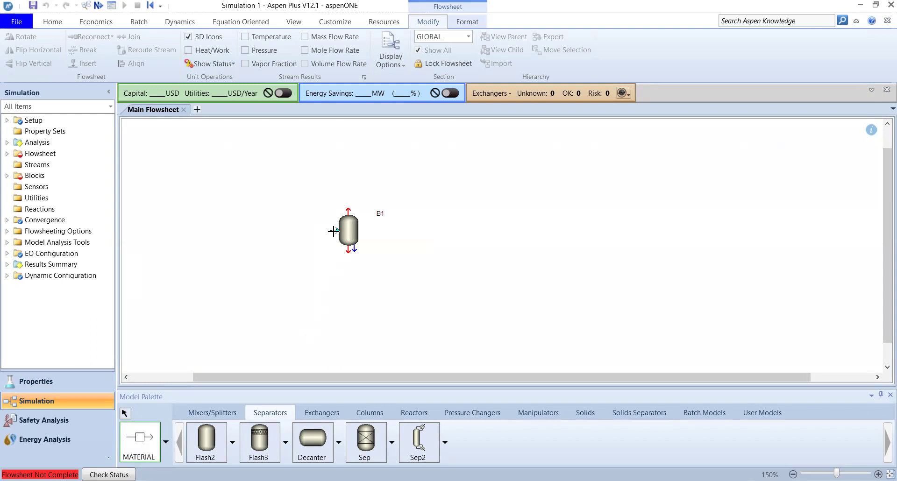
pyautogui.click(333, 231)
pyautogui.click(266, 231)
pyautogui.click(348, 207)
pyautogui.click(356, 178)
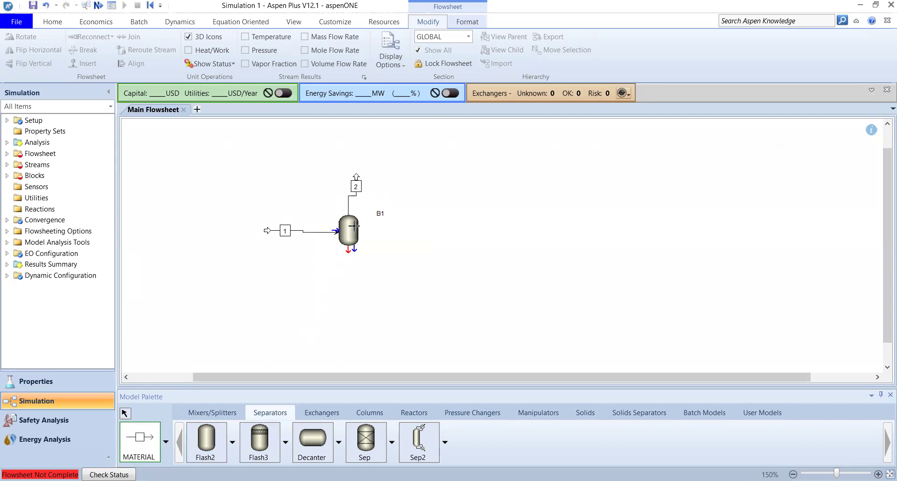
pyautogui.click(349, 249)
pyautogui.click(378, 290)
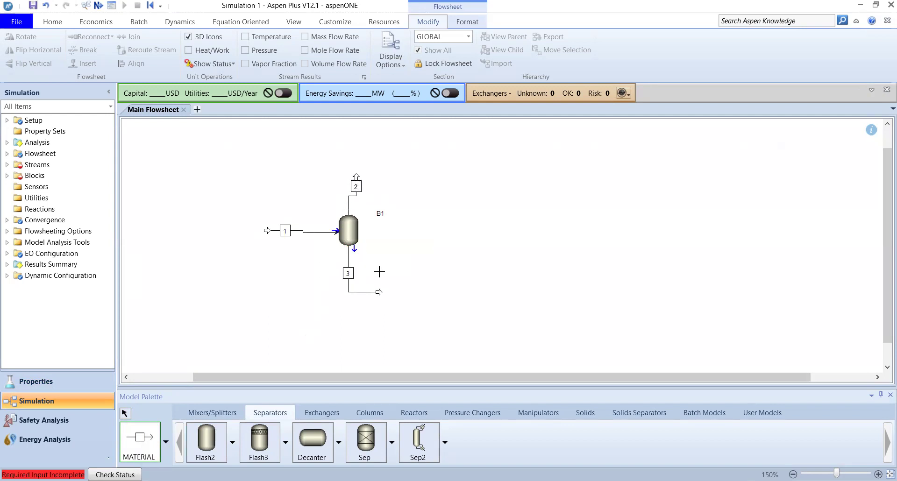
pyautogui.press('Escape')
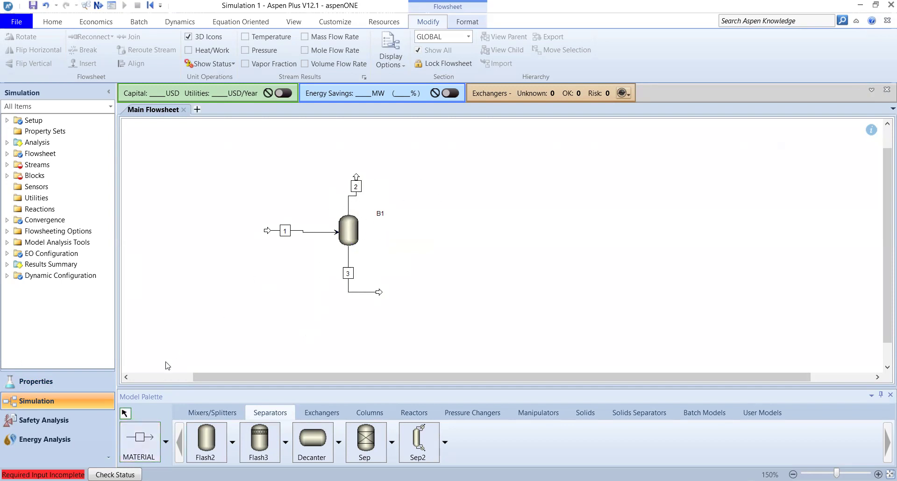
# - Rename the inlet stream as FEED and the overhead outlet stream as VAP
pyautogui.click(286, 233)
pyautogui.click(286, 232)
pyautogui.write('FEED')
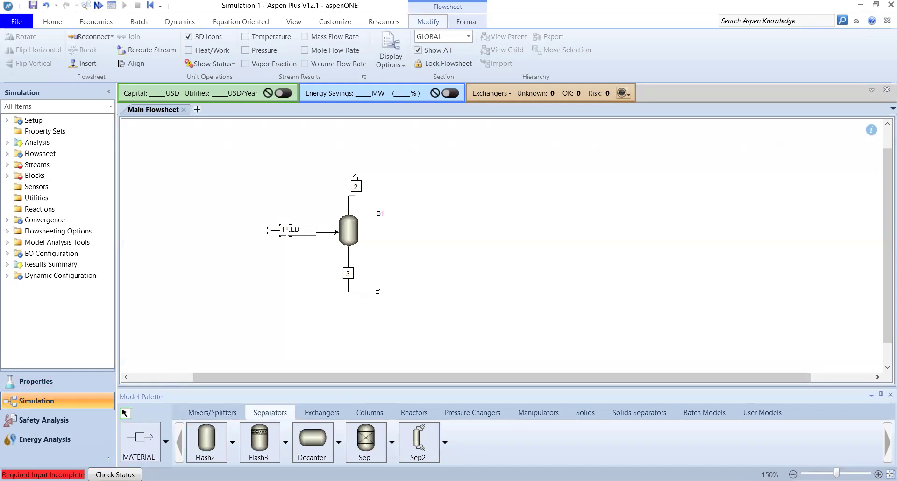
pyautogui.click(356, 186)
pyautogui.click(356, 185)
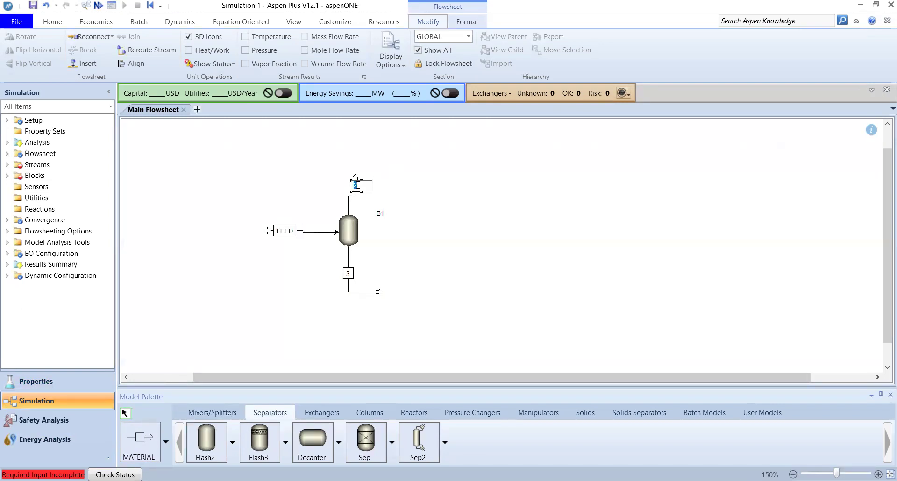
pyautogui.write('VAP')
# - Rename the stream leaving the separator's bottom as LIQ
pyautogui.click(349, 273)
pyautogui.write('BOTS')
pyautogui.press('BackSpace')
pyautogui.press('BackSpace')
pyautogui.press('BackSpace')
pyautogui.press('BackSpace')
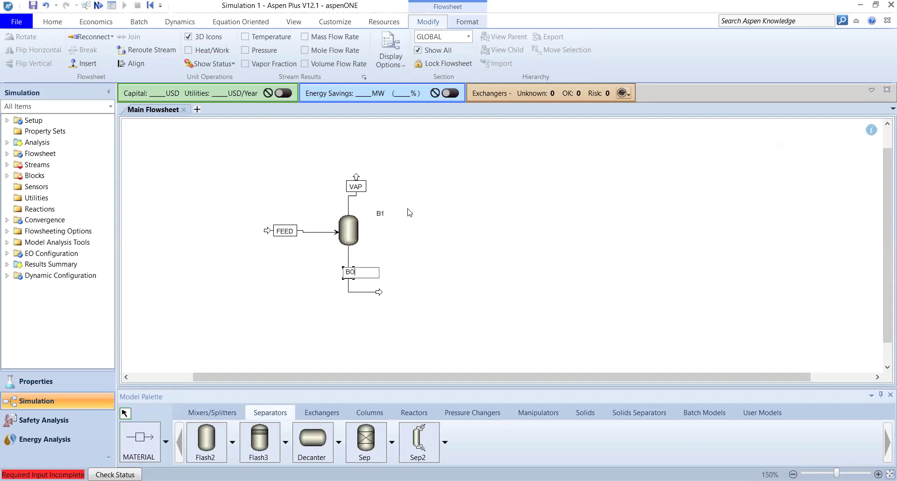
pyautogui.write('LIUQ')
# - Rename the separator block B1 as FLASH
pyautogui.click(380, 214)
pyautogui.click(379, 213)
pyautogui.write('FLASH')
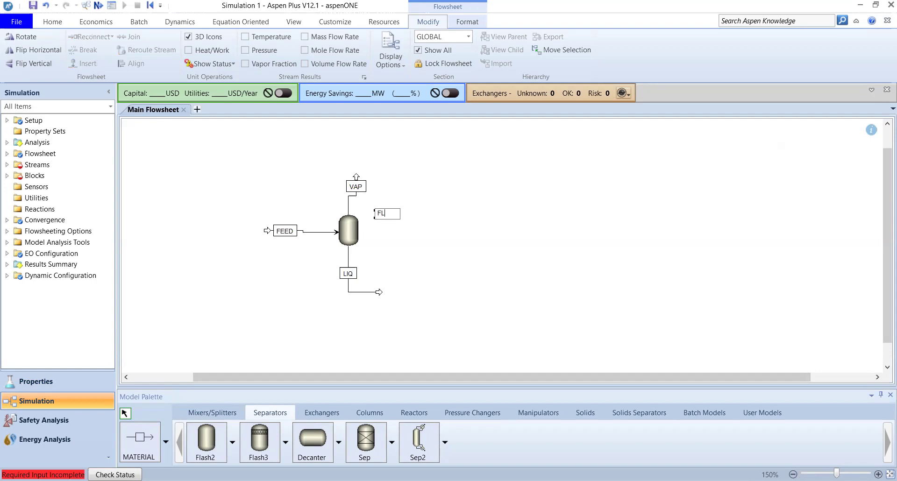
pyautogui.click(468, 244)
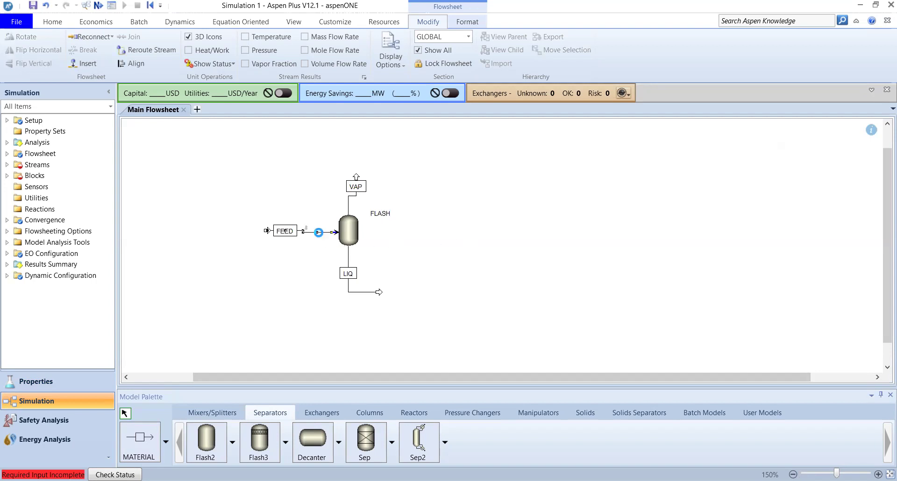
# - Open the FEED stream's input form and change the global unit set to ENG
pyautogui.doubleClick(320, 233)
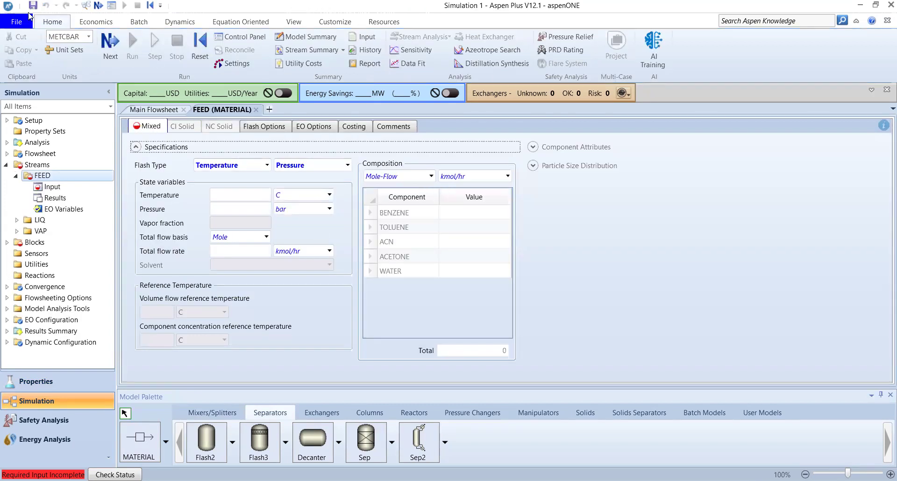
pyautogui.click(87, 37)
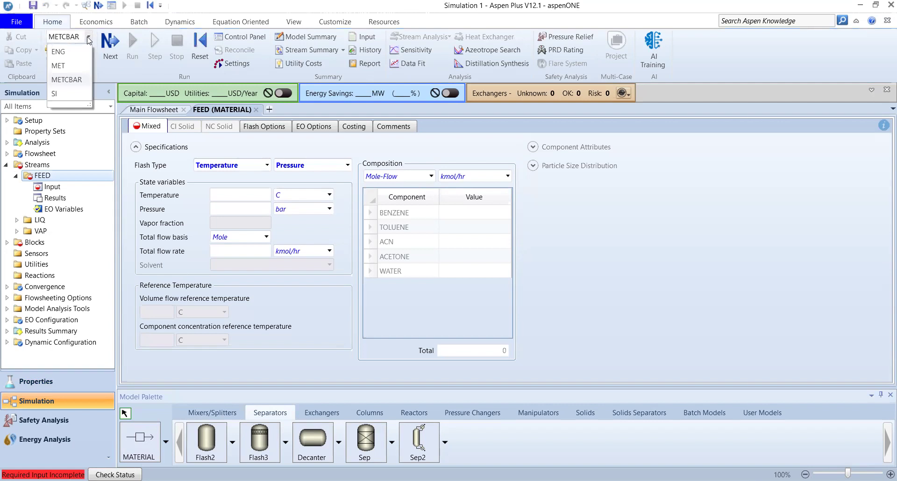
pyautogui.click(78, 53)
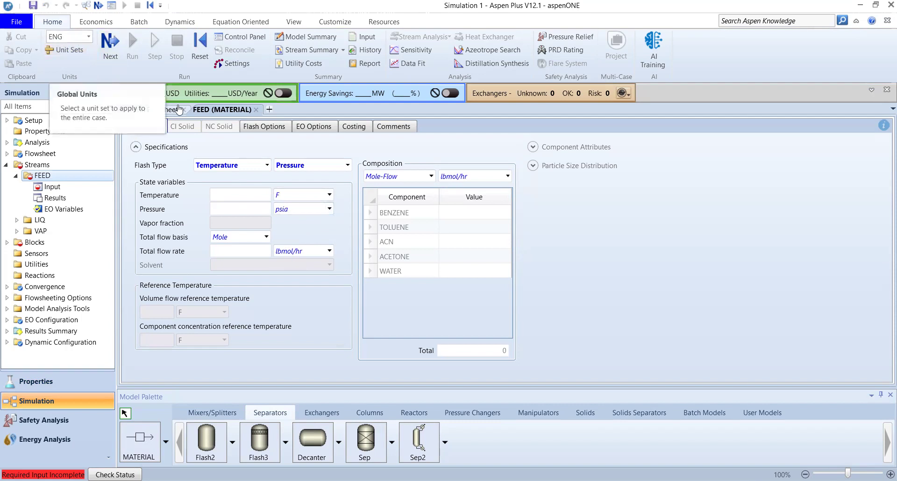
# - Set the FEED stream's temperature to 70 F and its pressure to 14.8 psia
pyautogui.click(234, 194)
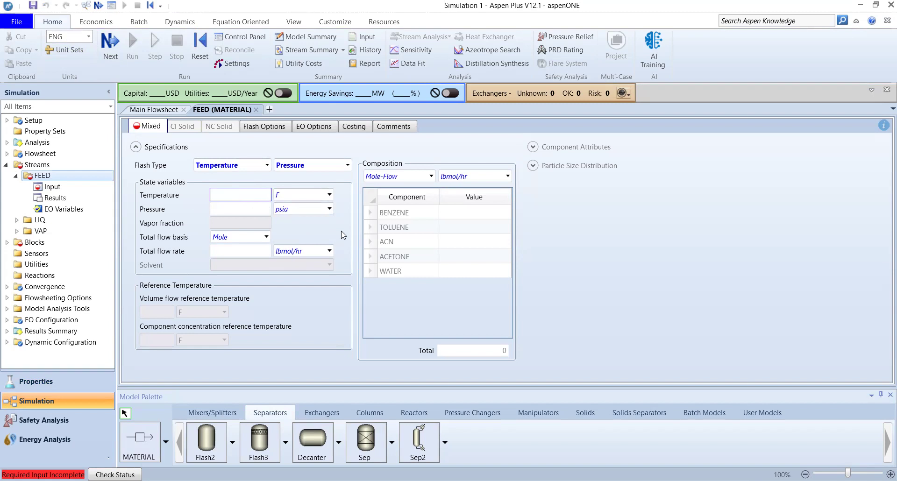
pyautogui.click(259, 208)
pyautogui.write('14')
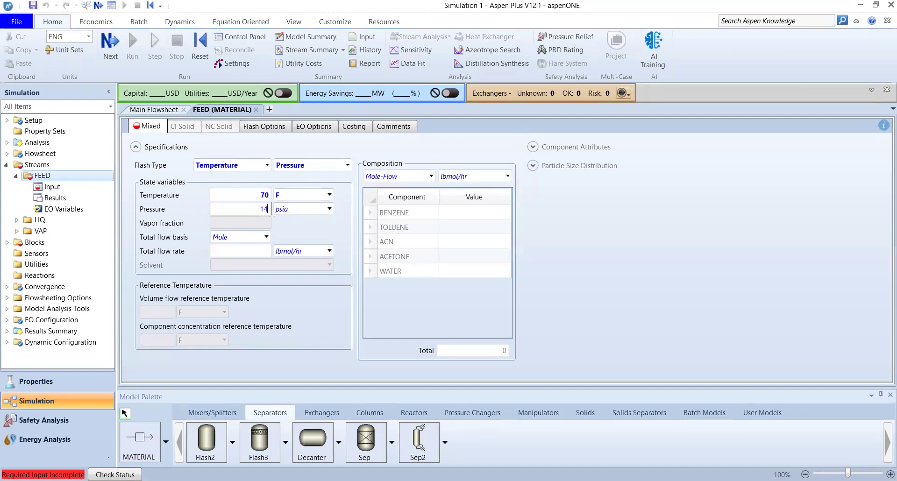
pyautogui.write('.8')
# - Keep the FEED stream's total flow basis as Mole and set the total flow rate to 10 lbmol/hr
pyautogui.click(254, 252)
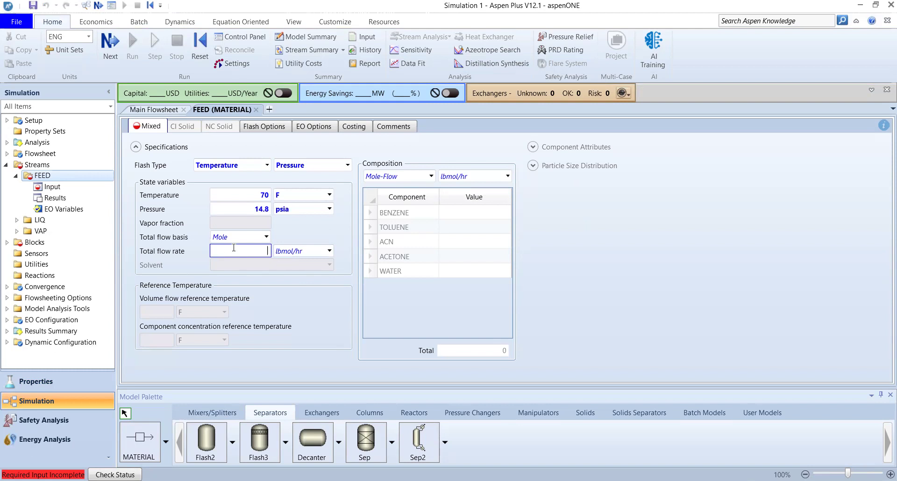
pyautogui.click(266, 237)
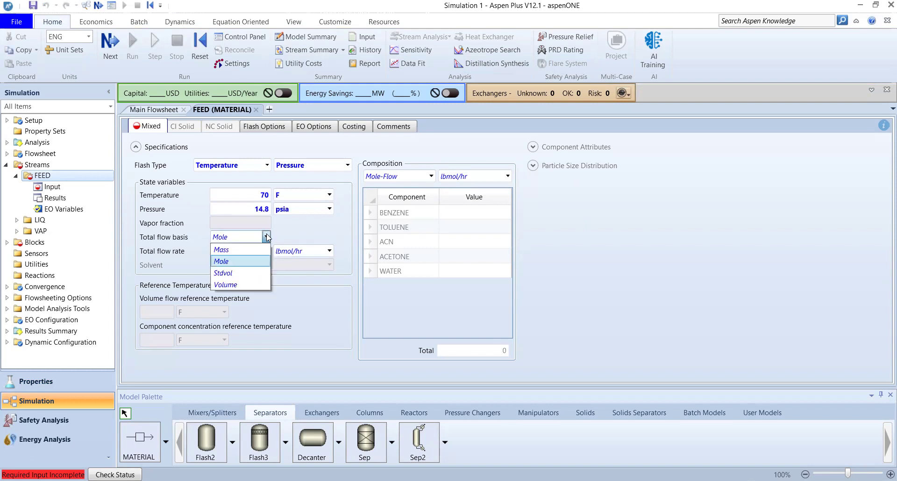
pyautogui.click(254, 261)
pyautogui.click(258, 254)
pyautogui.write('10')
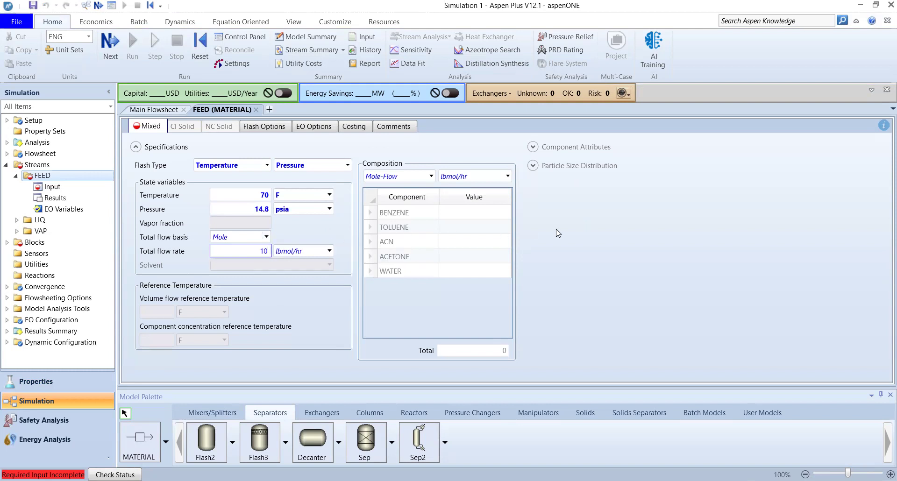
pyautogui.click(529, 213)
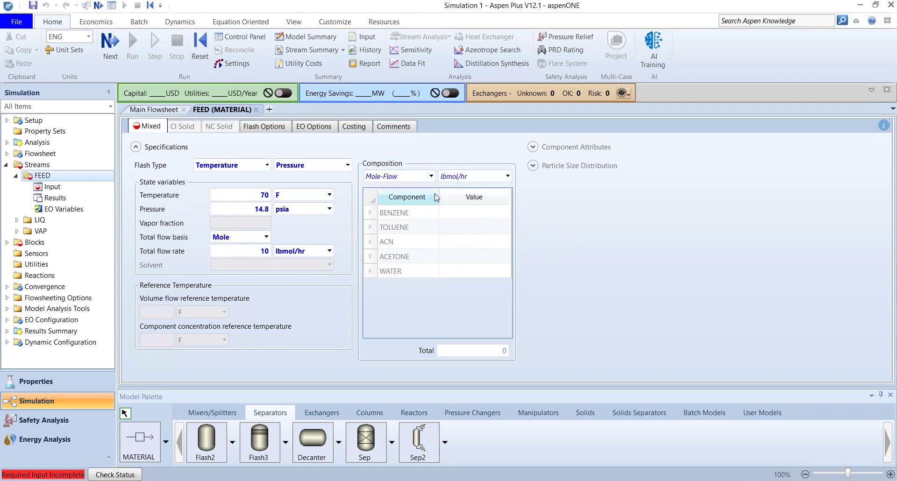
# - Specify the FEED composition as Mole-Frac, with 0.5 for WATER and 0.5 for ACETONE
pyautogui.click(431, 176)
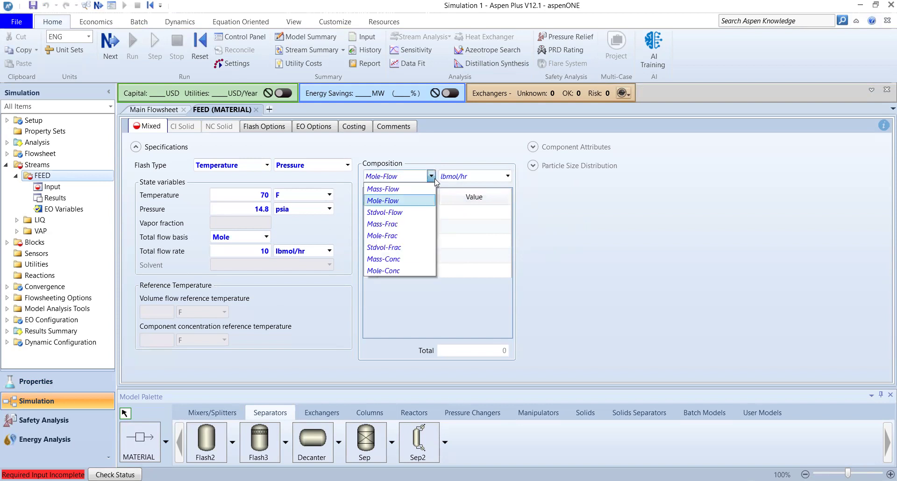
pyautogui.click(409, 241)
pyautogui.click(477, 215)
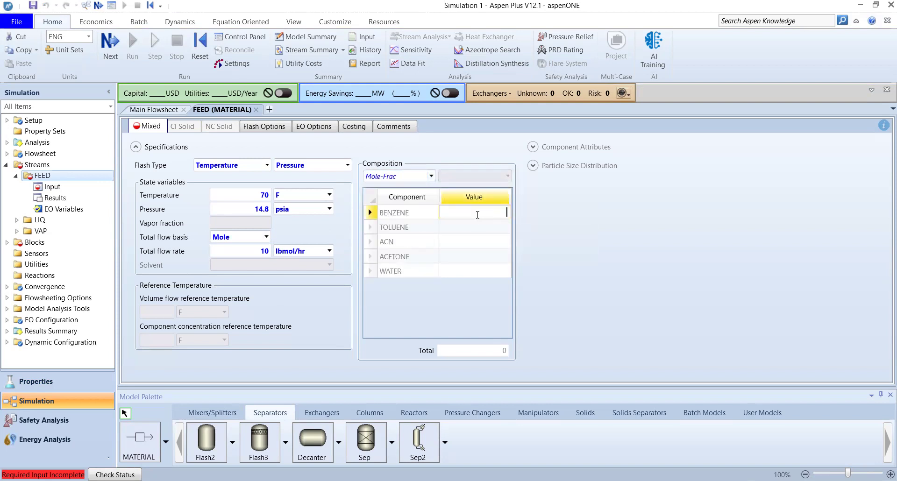
pyautogui.click(477, 283)
pyautogui.click(475, 275)
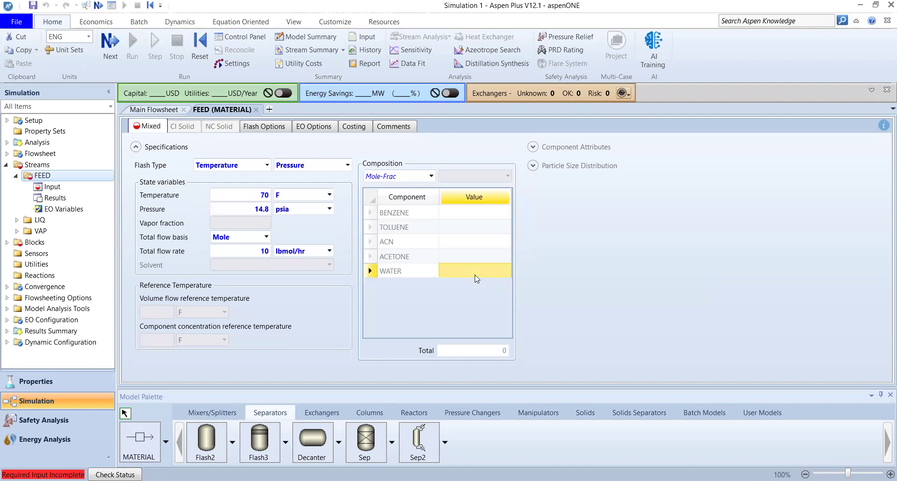
pyautogui.write('0.5')
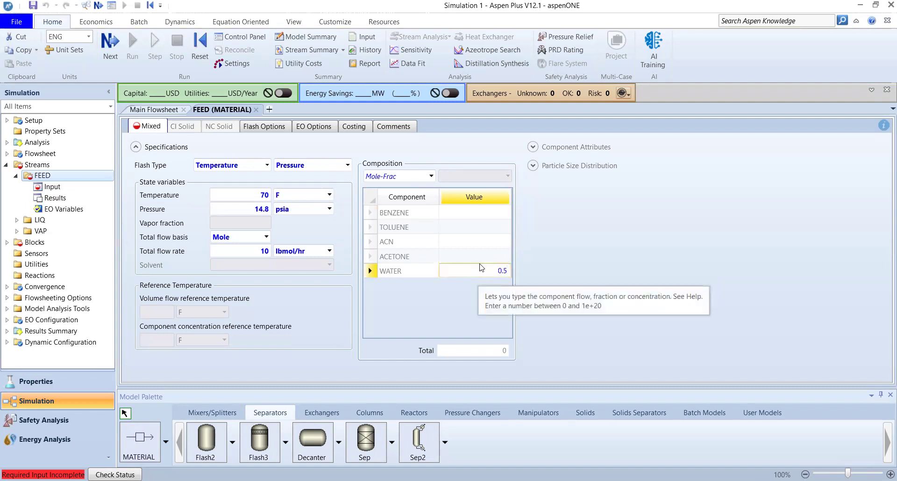
pyautogui.click(492, 256)
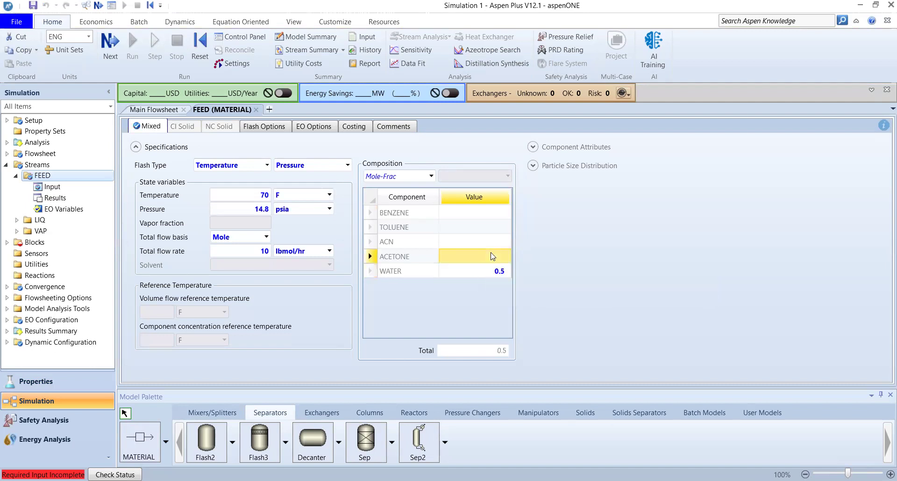
pyautogui.write('0.')
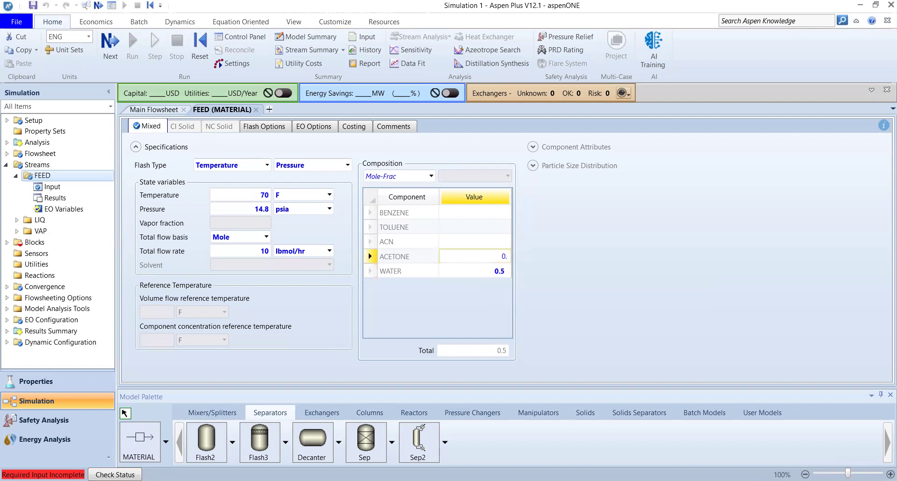
pyautogui.write('5')
pyautogui.click(323, 226)
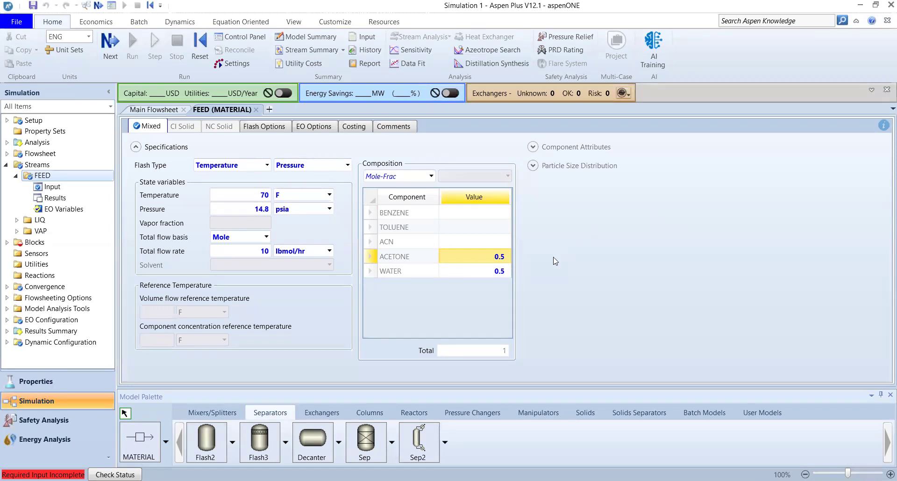
# - Open the FLASH block's specifications from the main flowsheet and keep Temperature and Pressure as the flash type
pyautogui.click(149, 112)
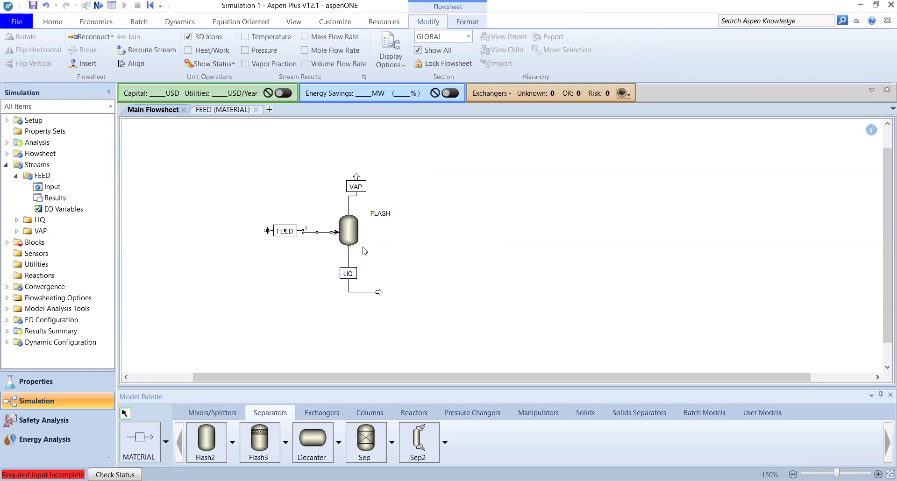
pyautogui.click(352, 239)
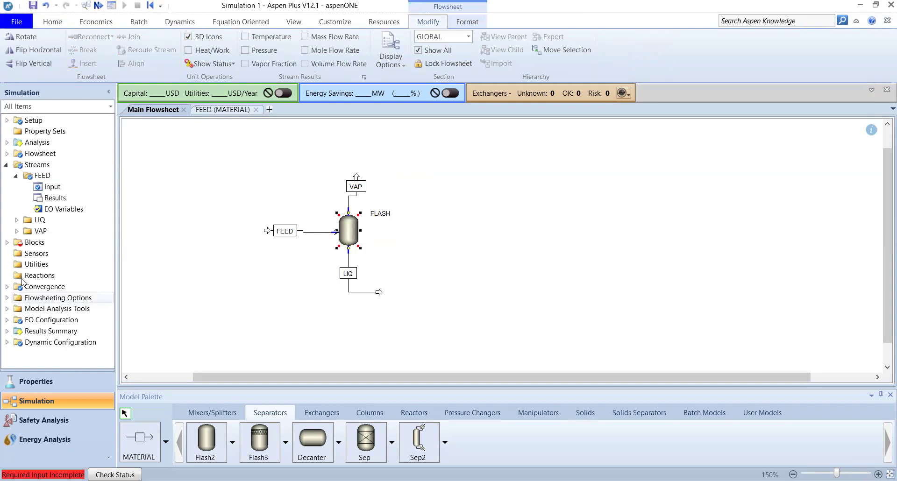
pyautogui.doubleClick(353, 232)
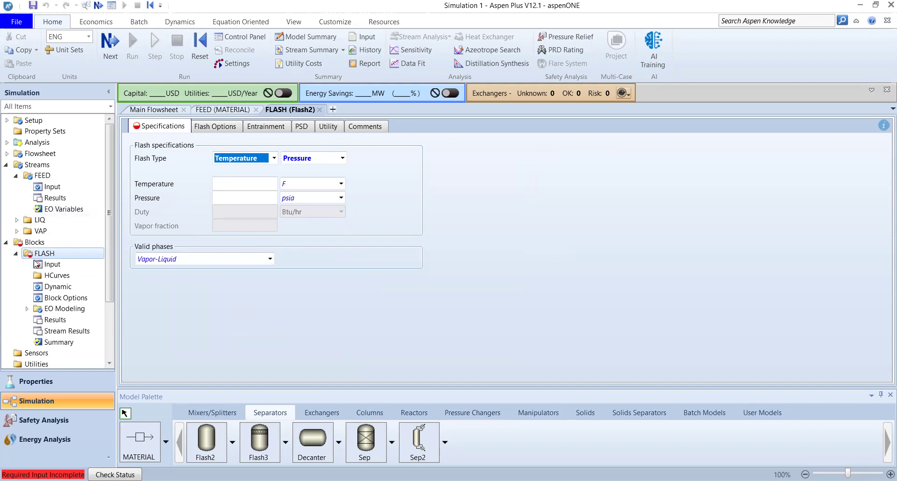
pyautogui.click(260, 184)
pyautogui.click(274, 158)
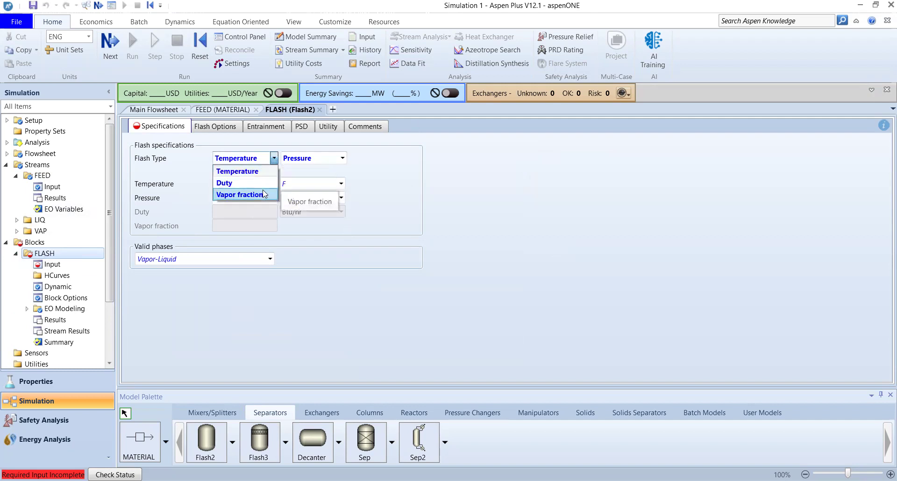
pyautogui.click(276, 161)
pyautogui.click(276, 162)
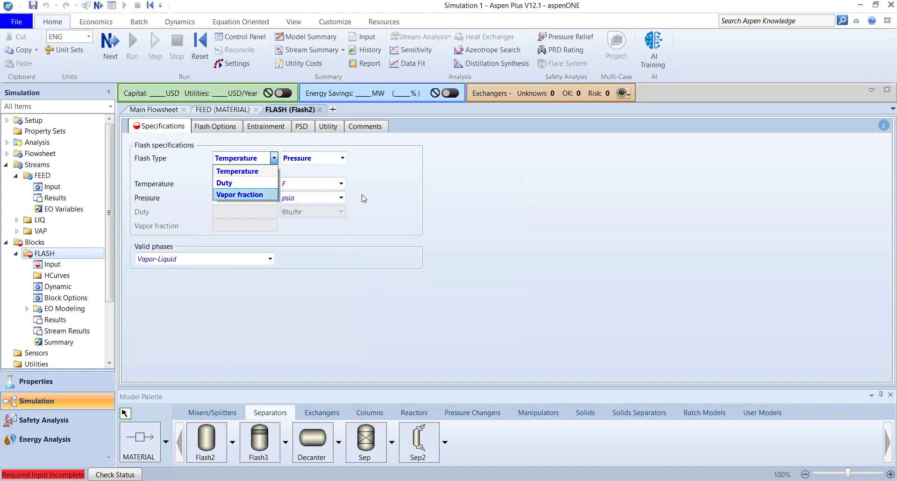
pyautogui.click(375, 197)
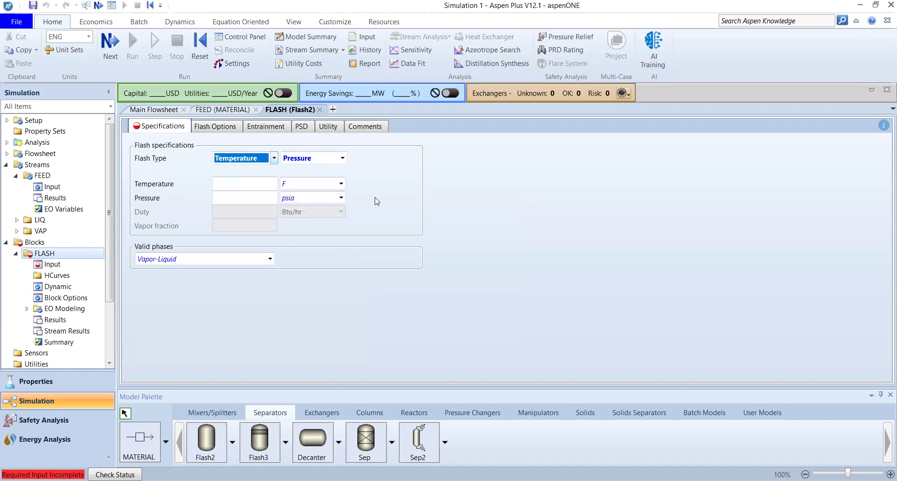
# - Set the FLASH block's temperature to 70 F and pressure to 14.8 psia, and return to the main flowsheet
pyautogui.click(240, 186)
pyautogui.write('70')
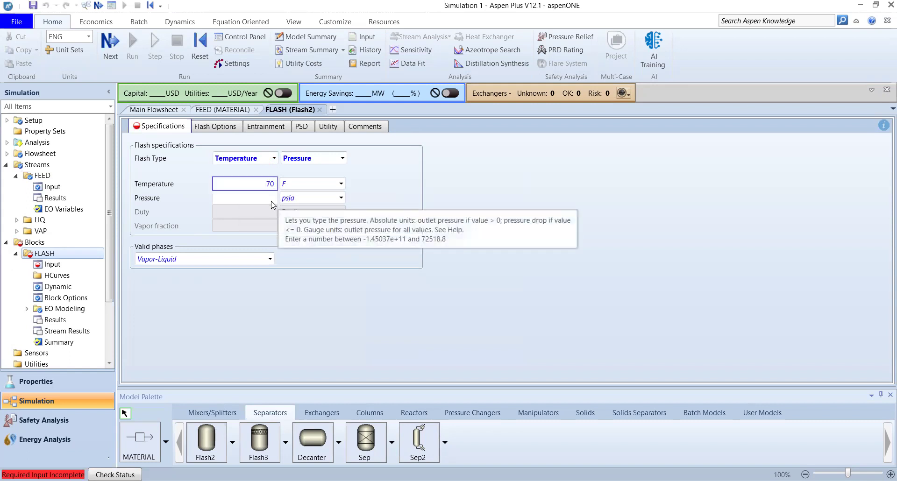
pyautogui.click(269, 198)
pyautogui.write('14.8')
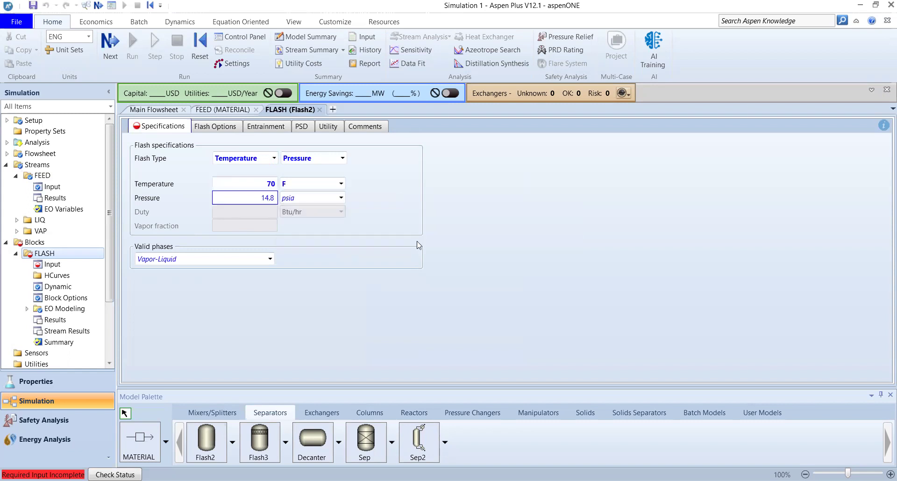
pyautogui.press('Return')
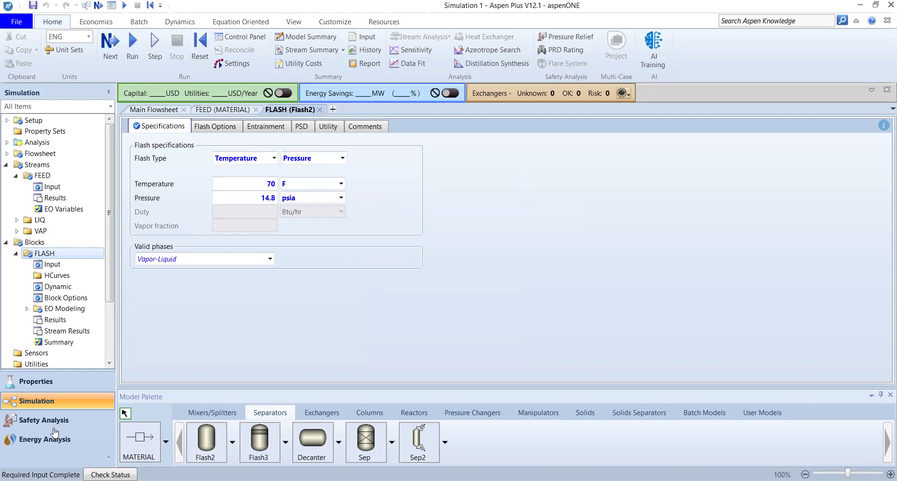
pyautogui.click(153, 110)
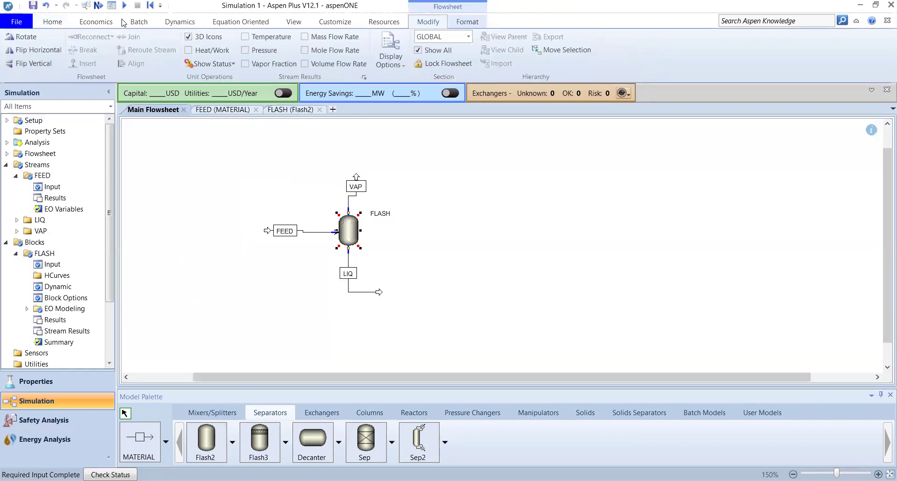
# - Run the simulation and review the FLASH block's stream results for FEED, LIQ and VAP
pyautogui.click(123, 6)
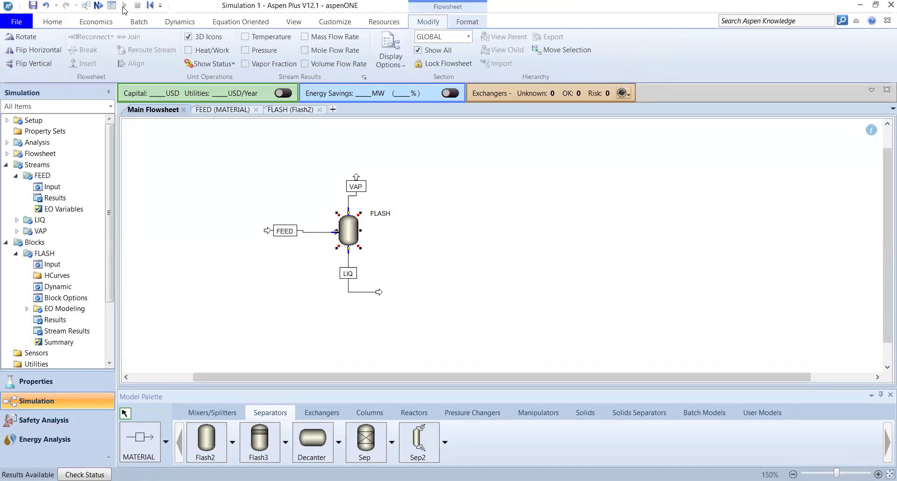
pyautogui.rightClick(351, 234)
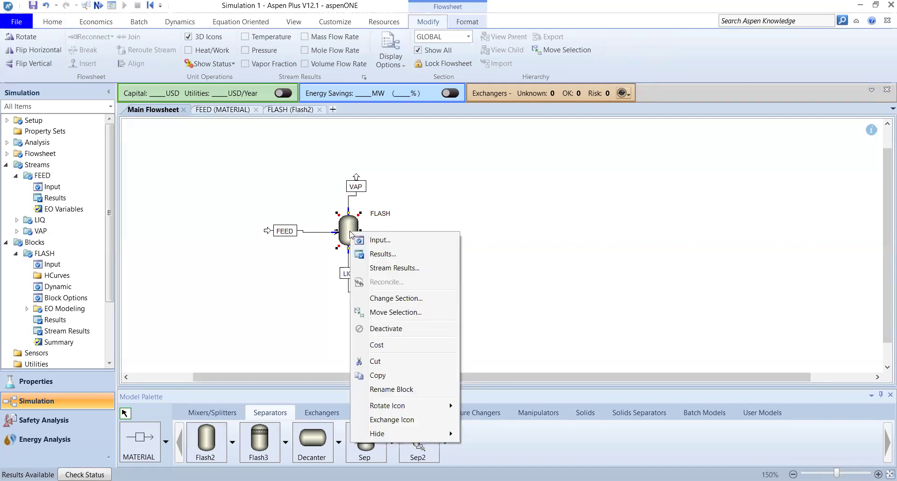
pyautogui.click(402, 268)
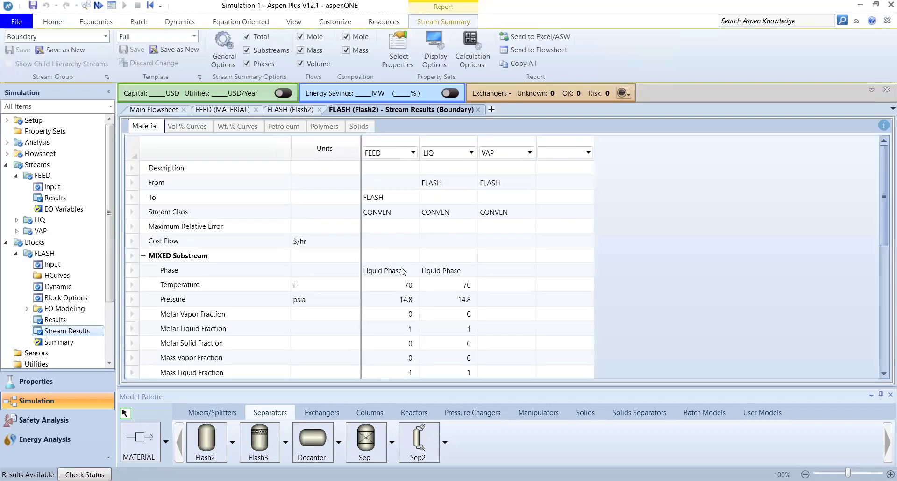
pyautogui.moveTo(882, 200); pyautogui.dragTo(882, 239)
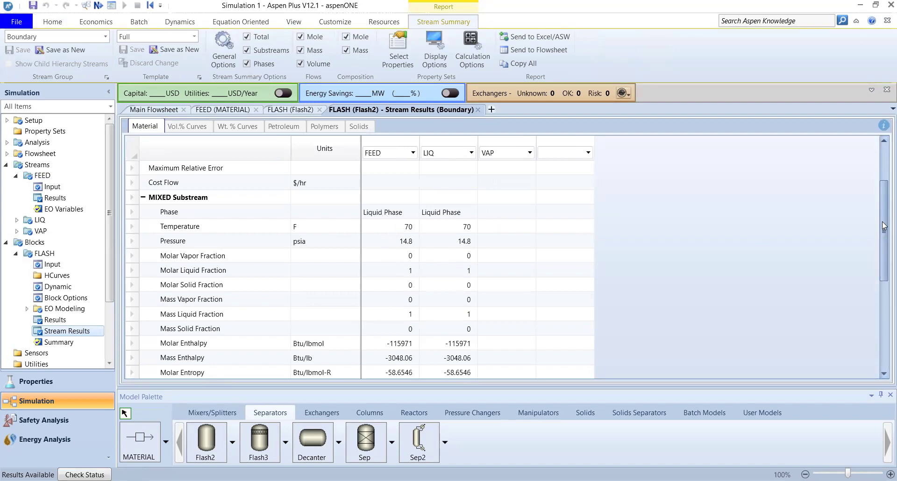
pyautogui.moveTo(884, 226); pyautogui.dragTo(883, 306)
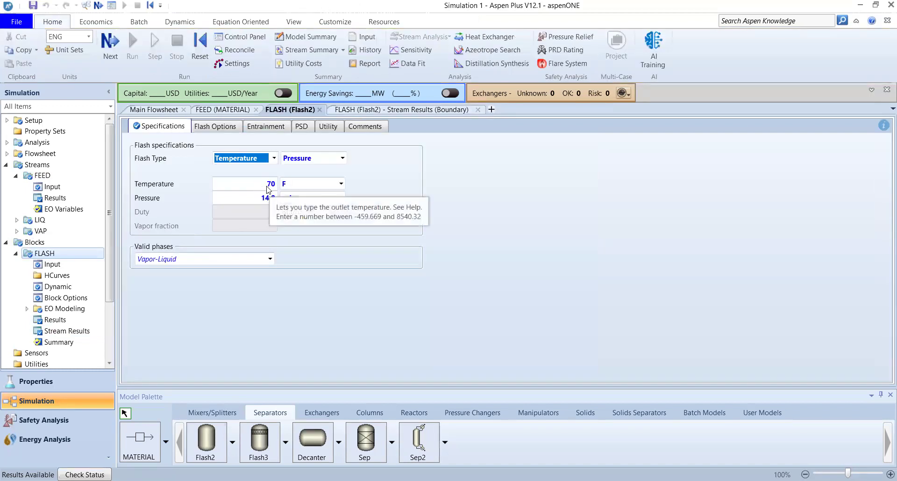
# - Return to the BINRY-1 analysis input in Properties, set component 1 to ACETONE and the temperature units to F
pyautogui.click(85, 382)
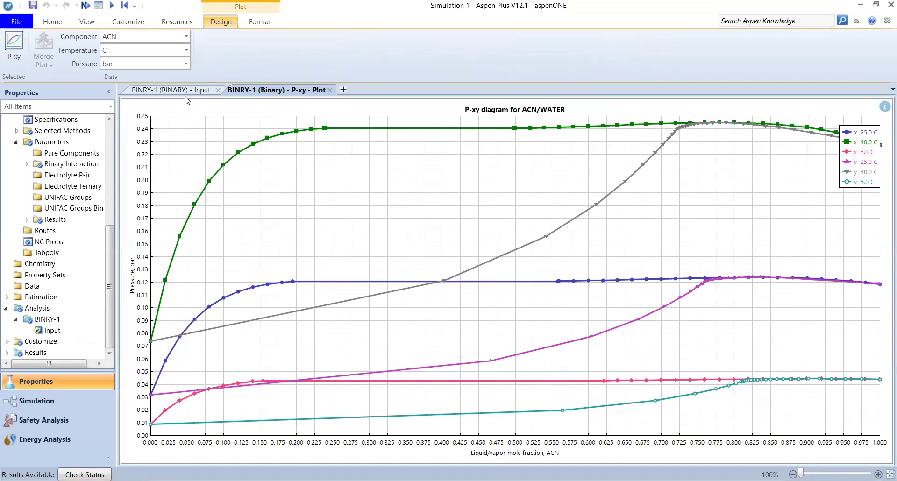
pyautogui.click(186, 93)
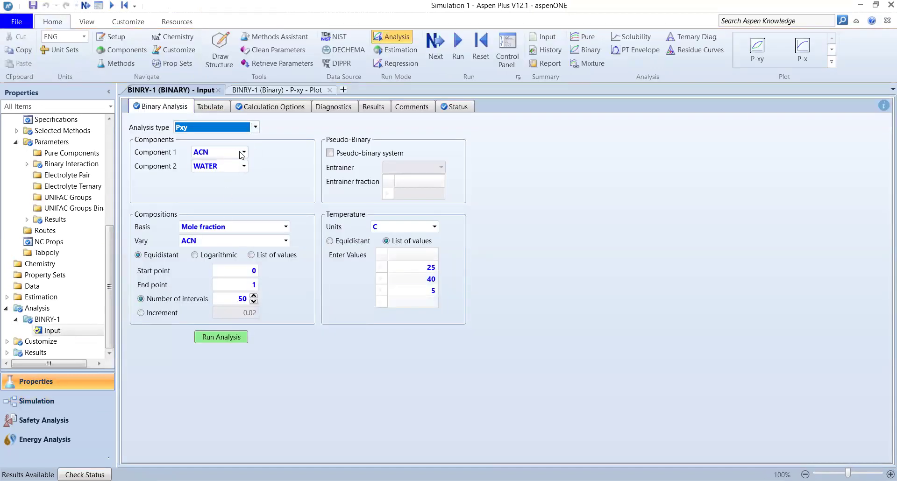
pyautogui.click(243, 153)
pyautogui.click(228, 198)
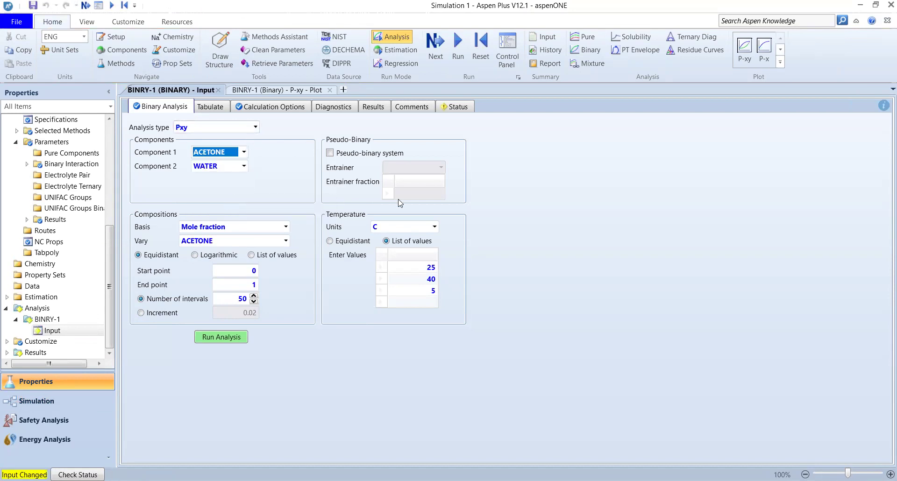
pyautogui.click(434, 226)
pyautogui.click(399, 251)
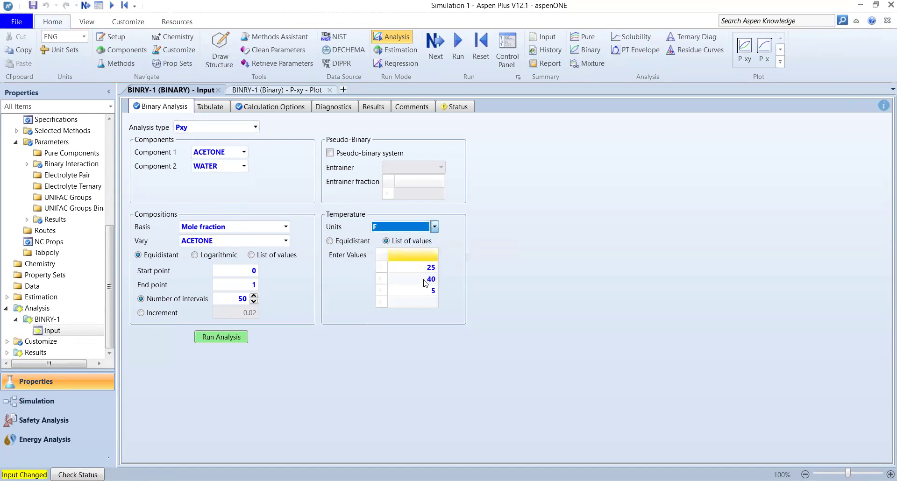
# - Set the listed temperatures to 70, 100 and 130 F and run the analysis to plot the acetone-water Pxy diagram
pyautogui.click(430, 268)
pyautogui.write('7')
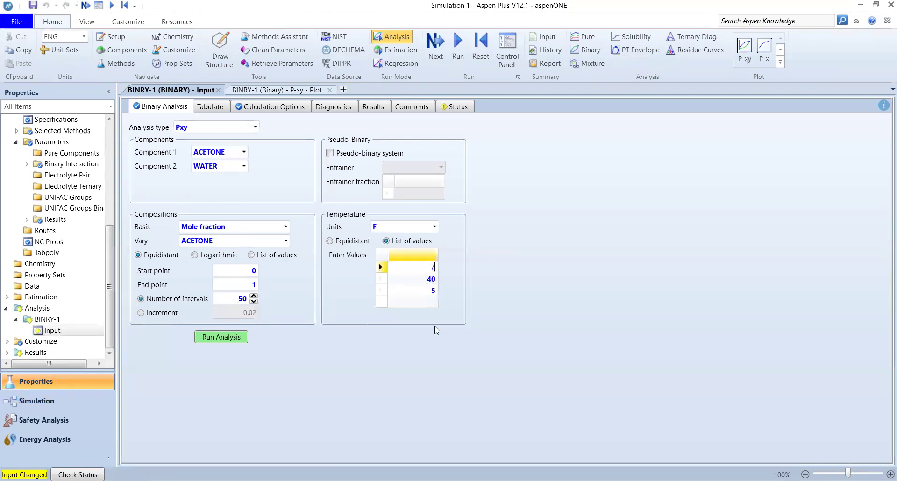
pyautogui.write('0')
pyautogui.click(431, 279)
pyautogui.write('100')
pyautogui.click(429, 290)
pyautogui.write('130')
pyautogui.press('Return')
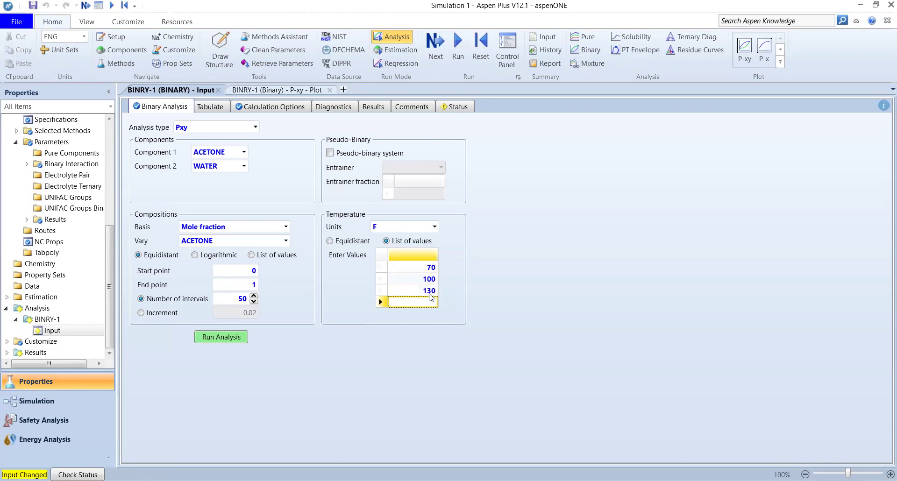
pyautogui.click(228, 338)
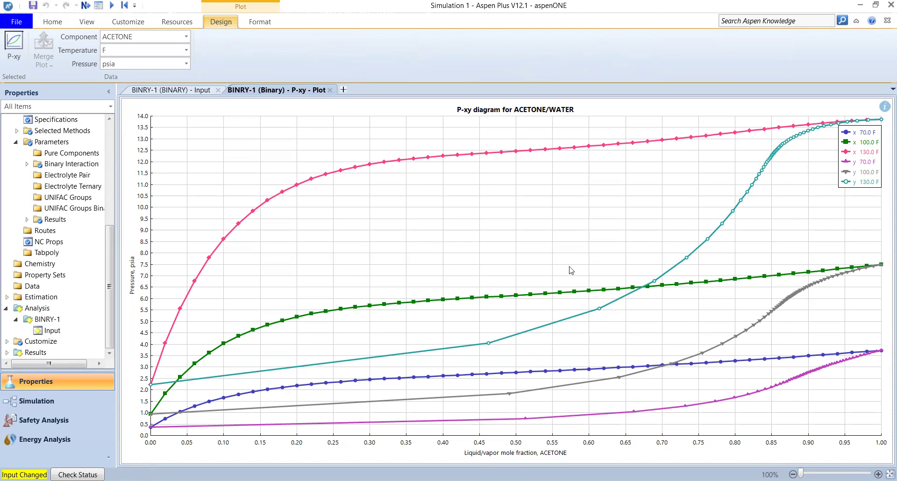
# - Switch the BINRY-1 analysis type to Txy, add pressures of 2 and 4 bar to the list, and run the analysis
pyautogui.click(180, 90)
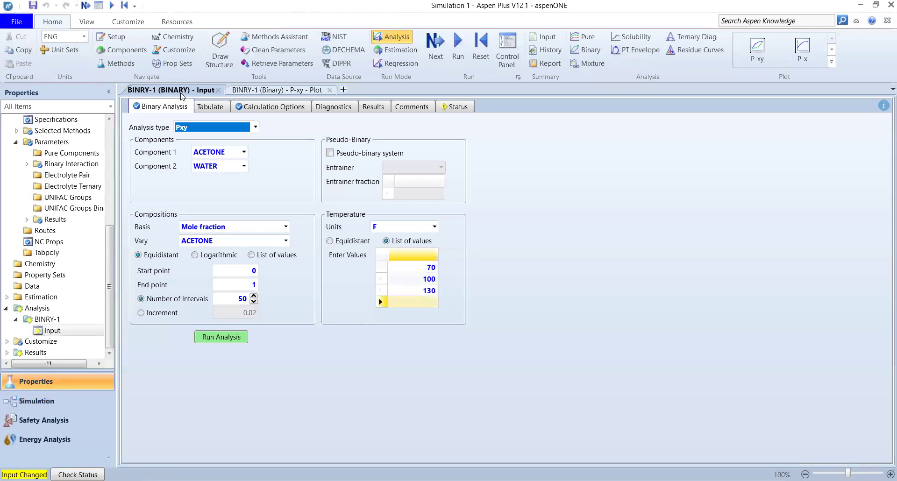
pyautogui.click(255, 129)
pyautogui.click(236, 139)
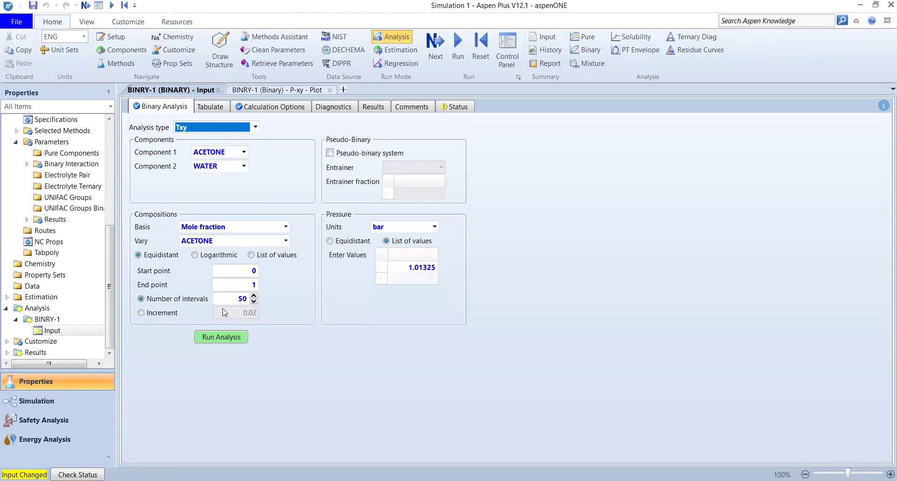
pyautogui.click(430, 280)
pyautogui.write('2')
pyautogui.press('Return')
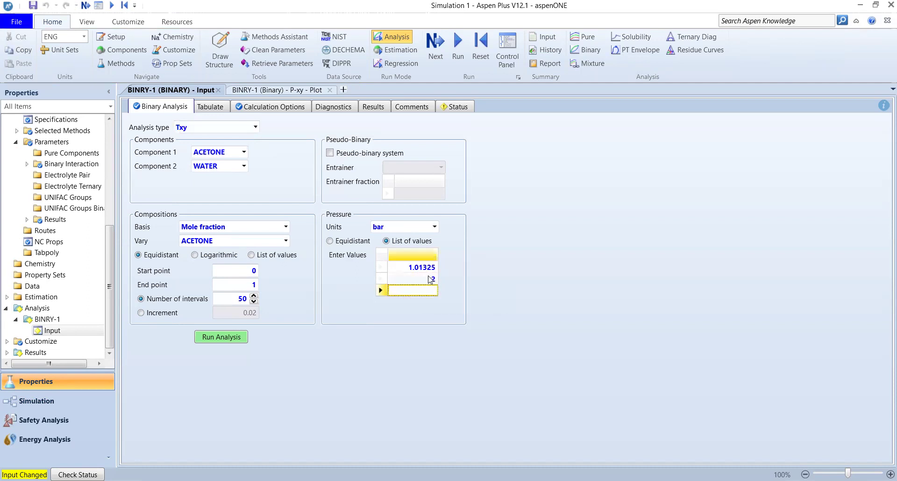
pyautogui.write('3')
pyautogui.press('Return')
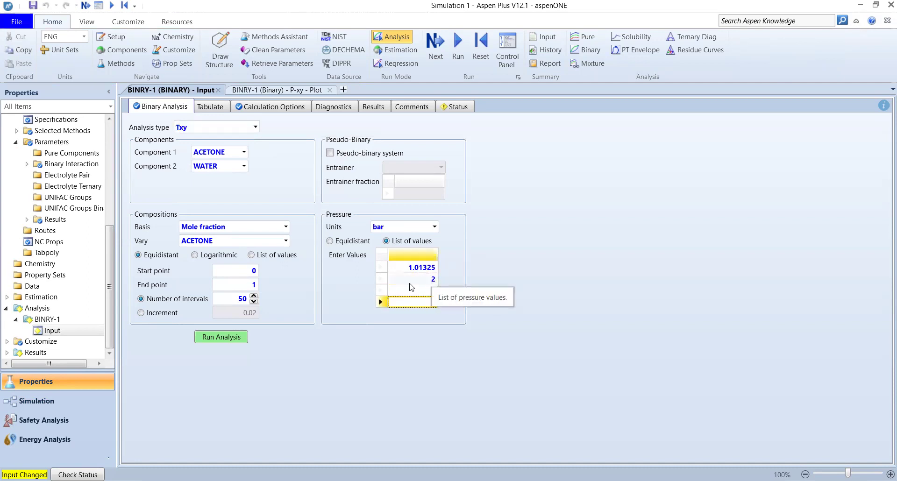
pyautogui.click(239, 337)
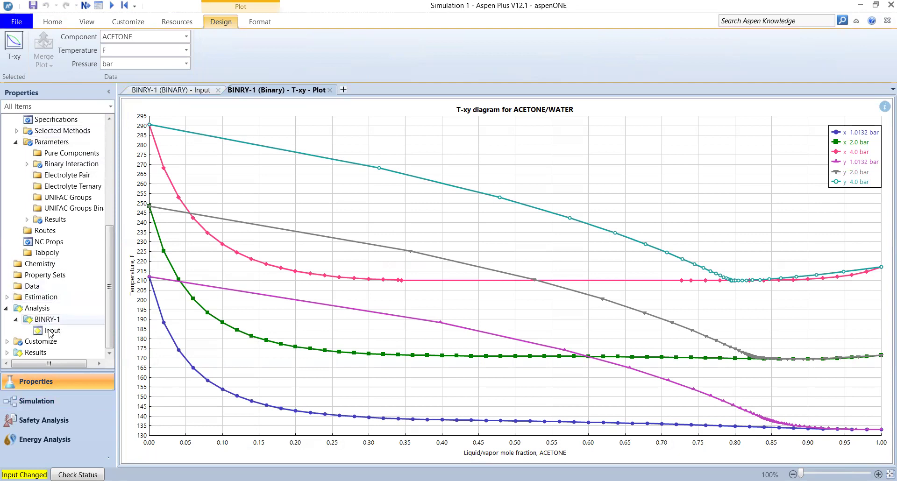
# - Switch to the Simulation environment, set the FLASH block's temperature to 140 F and run the simulation
pyautogui.click(29, 402)
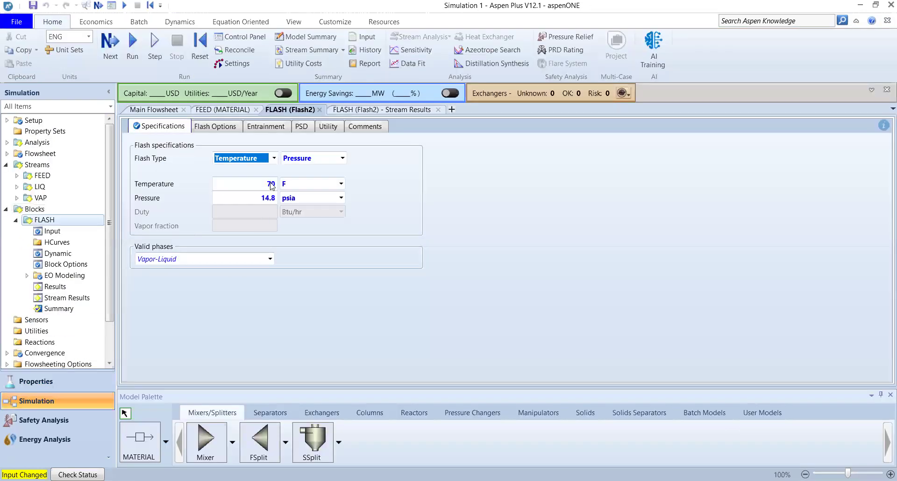
pyautogui.click(271, 186)
pyautogui.write('14')
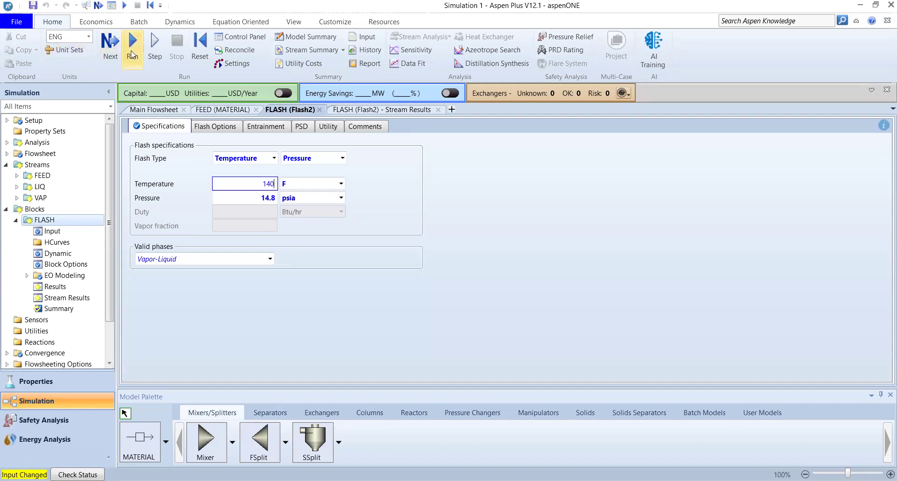
pyautogui.click(132, 53)
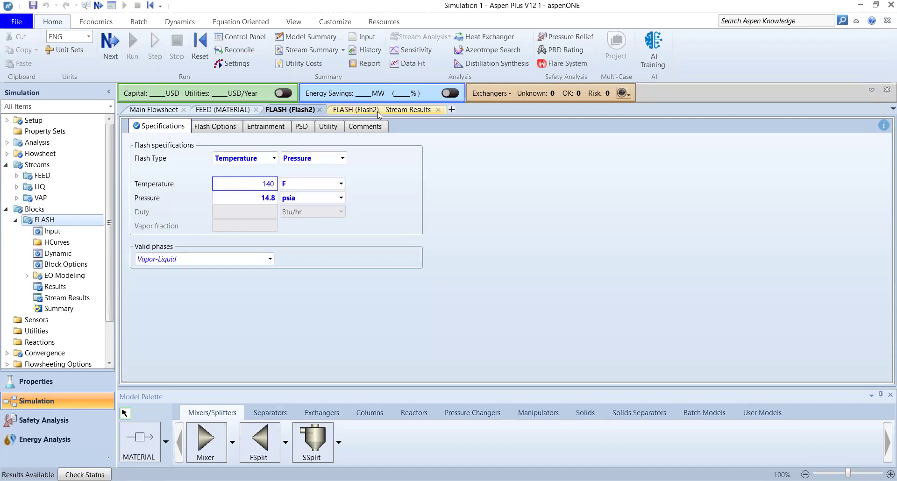
# - Review the FLASH block's stream results, checking the VAP stream's phase and mole flow
pyautogui.click(377, 112)
pyautogui.scroll(-6, 577, 272)
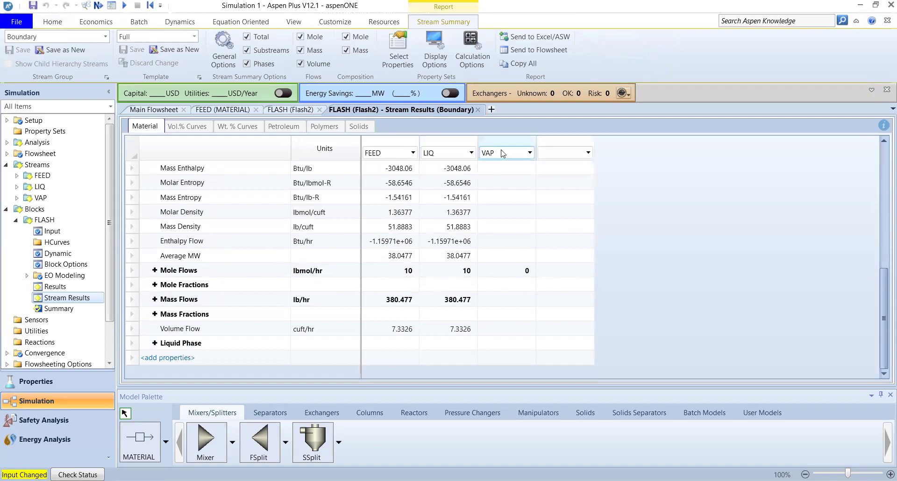
pyautogui.scroll(6, 526, 225)
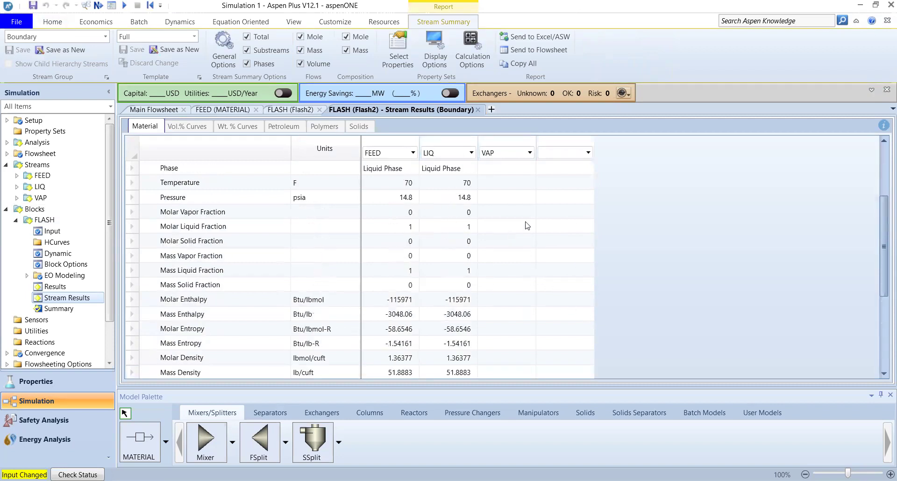
# - Set the FLASH block's temperature to 160 F and rerun the simulation
pyautogui.click(290, 110)
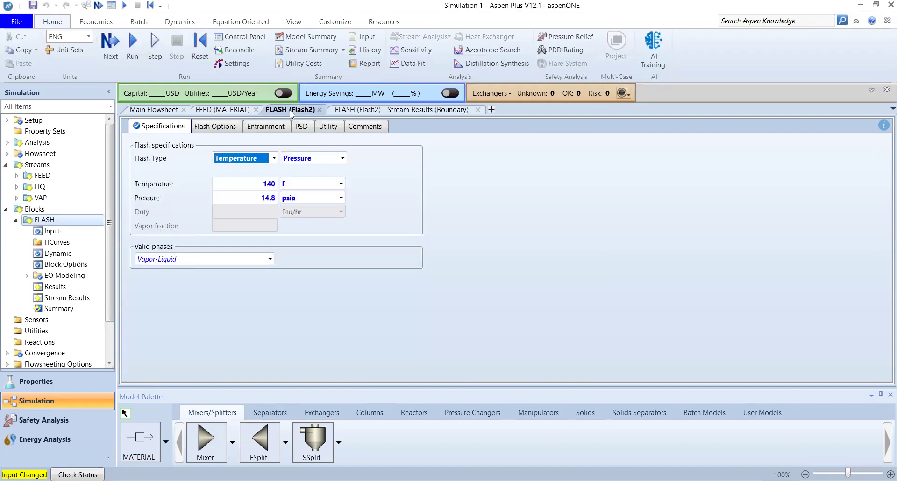
pyautogui.click(270, 186)
pyautogui.write('16')
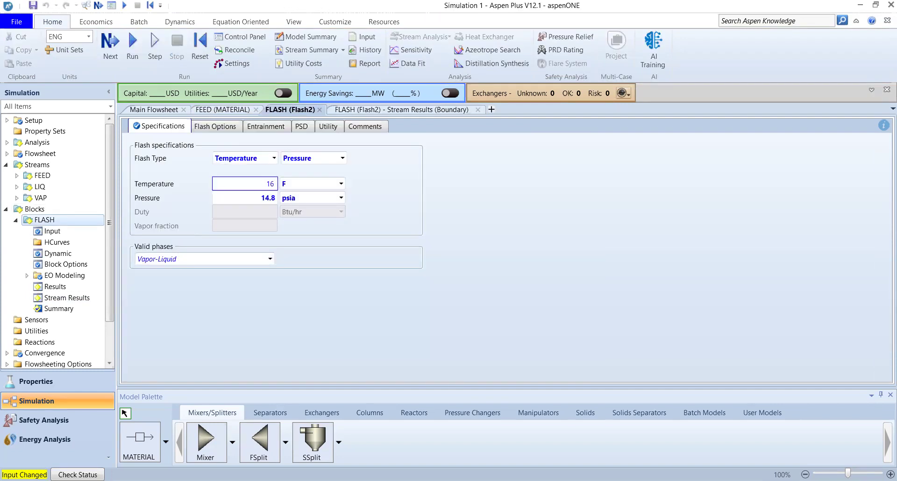
pyautogui.click(515, 202)
pyautogui.click(133, 43)
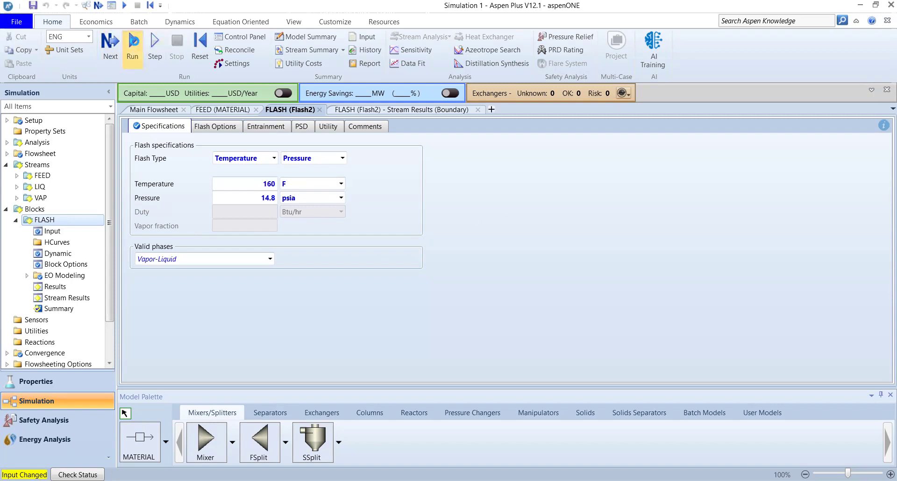
# - Examine the FLASH stream results, including the component mole flows in FEED, LIQ and VAP
pyautogui.click(430, 114)
pyautogui.scroll(-6, 540, 279)
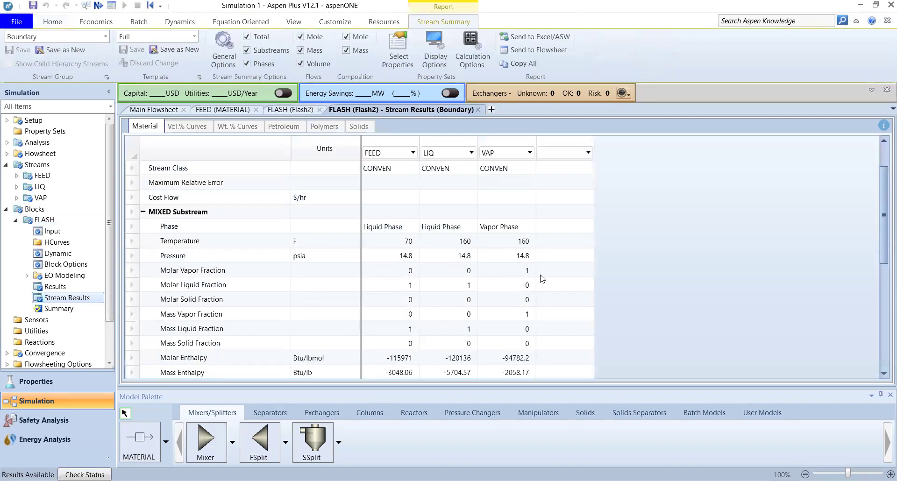
pyautogui.scroll(3, 541, 279)
pyautogui.scroll(-3, 541, 279)
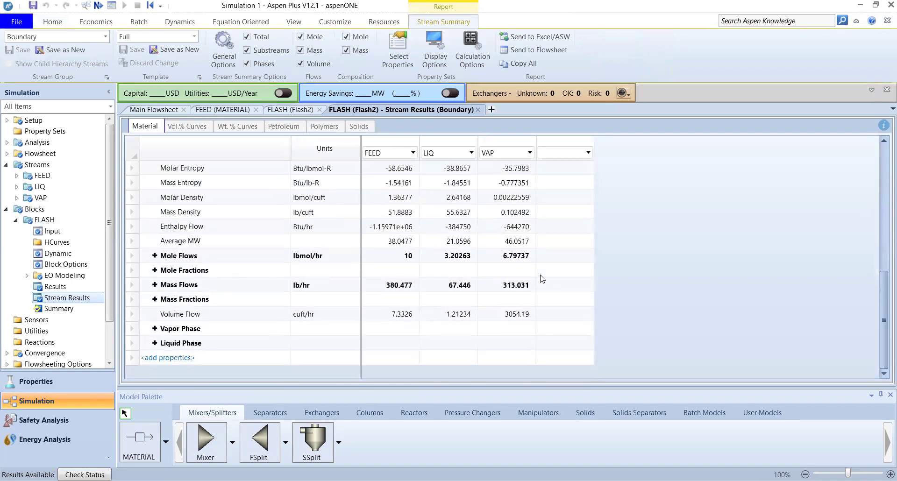
pyautogui.click(154, 255)
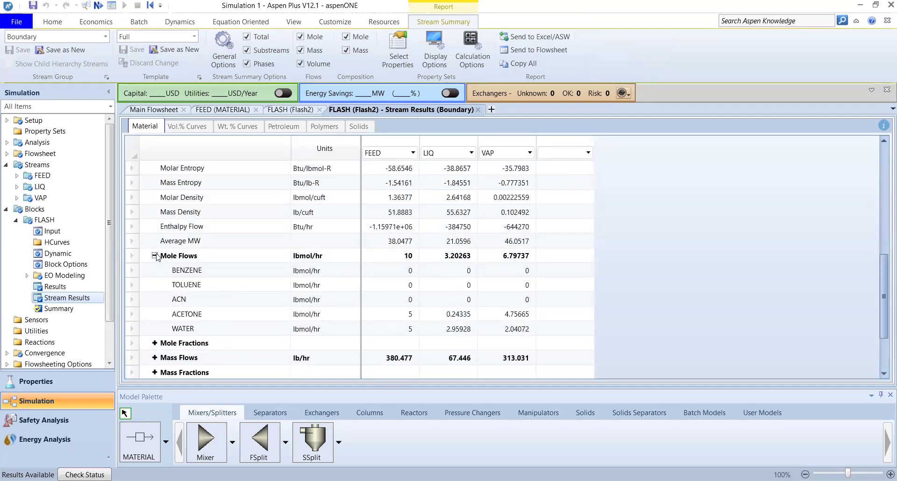
pyautogui.click(154, 256)
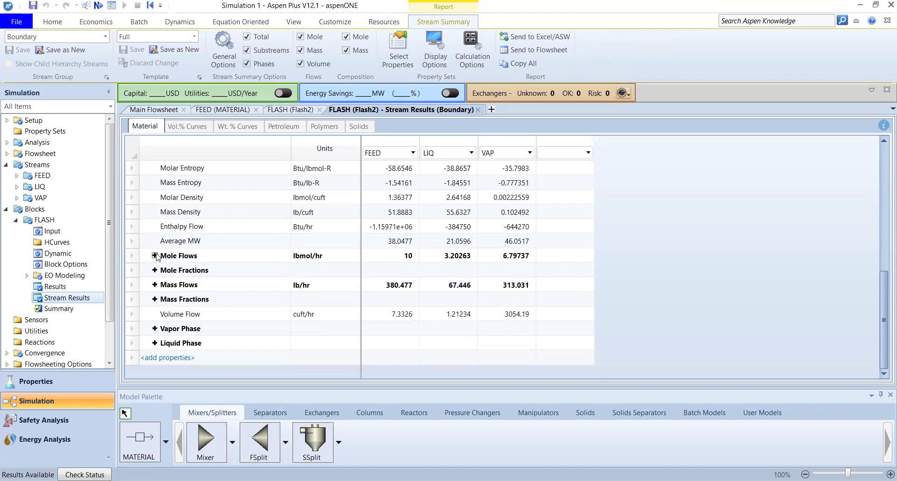
# - Delete the FLASH block and all its streams from the main flowsheet
pyautogui.click(153, 113)
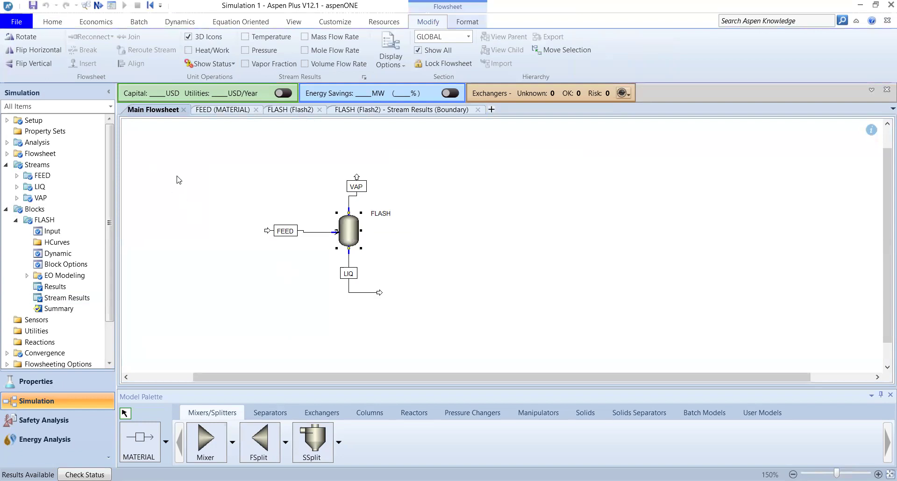
pyautogui.moveTo(202, 140); pyautogui.dragTo(523, 354)
pyautogui.press('Delete')
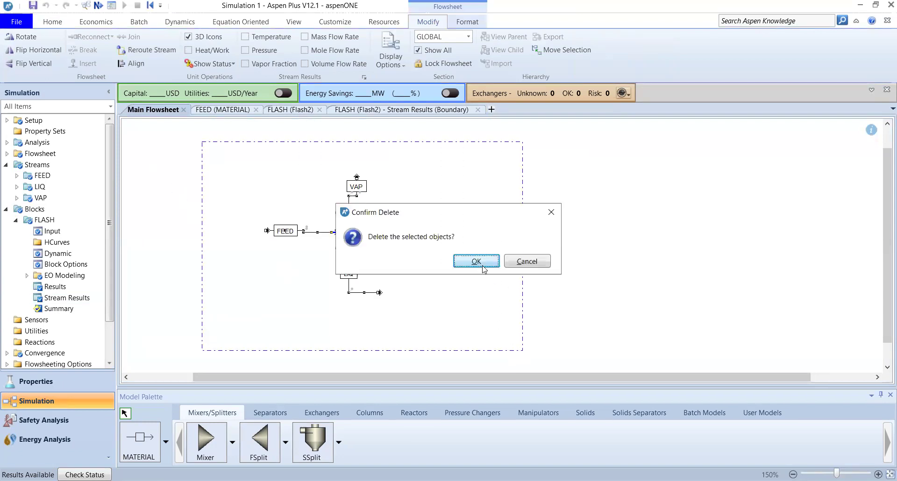
pyautogui.click(483, 266)
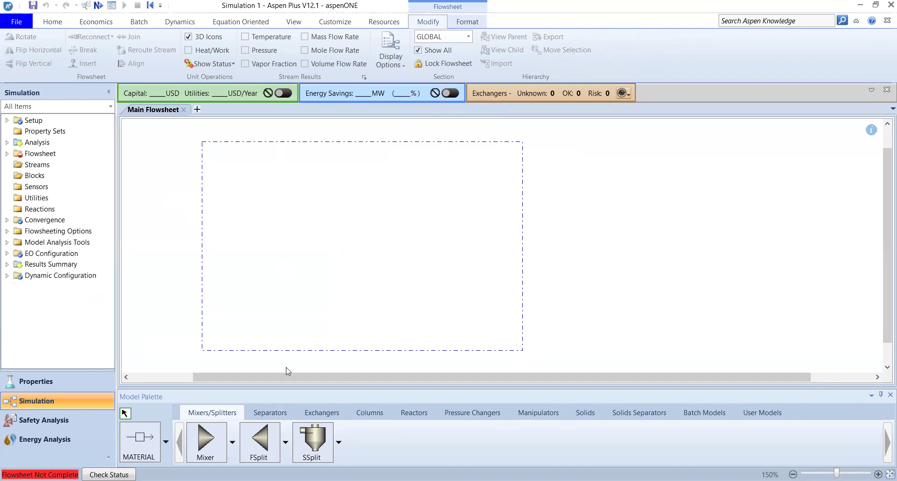
# - Place a RadFrac column on the empty main flowsheet
pyautogui.click(364, 415)
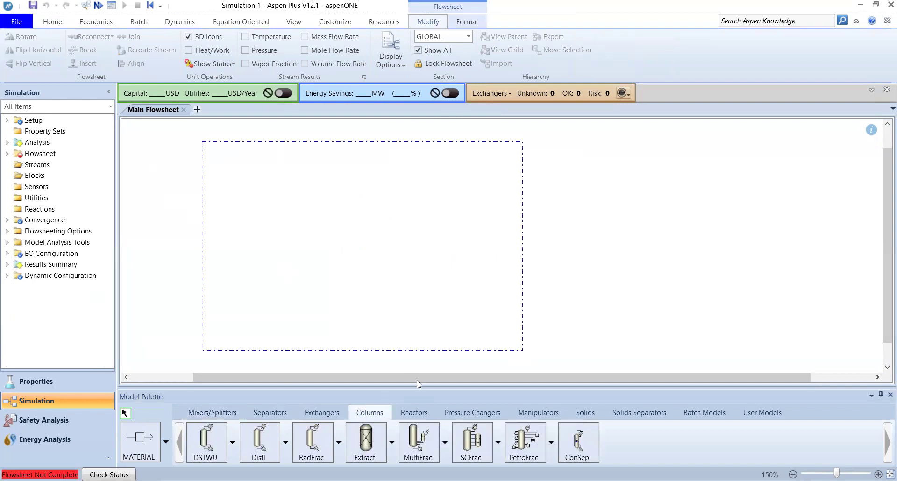
pyautogui.click(319, 447)
pyautogui.click(317, 218)
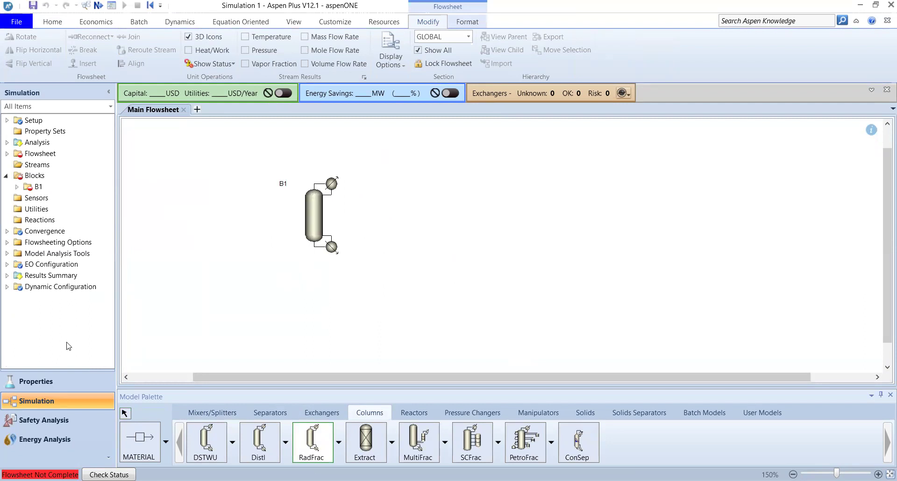
# - Connect material streams to the RadFrac column: a feed inlet, a bottoms product and a liquid distillate product
pyautogui.click(140, 446)
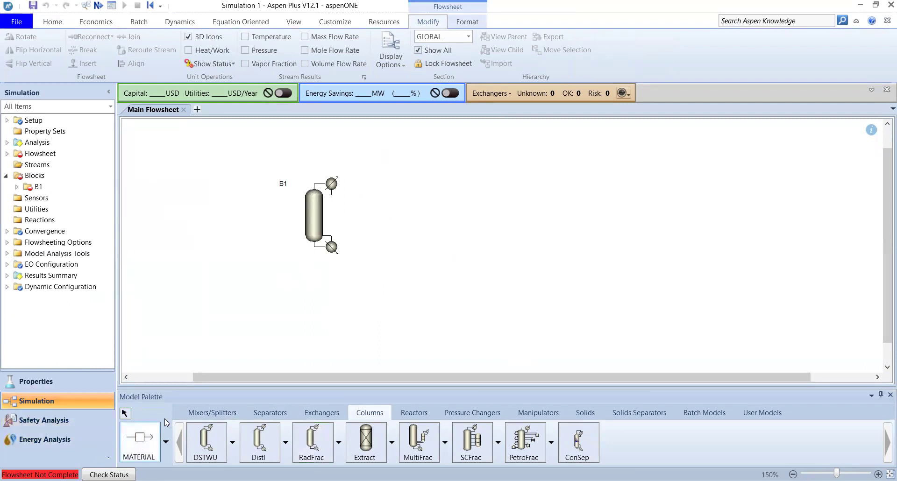
pyautogui.click(305, 214)
pyautogui.click(251, 213)
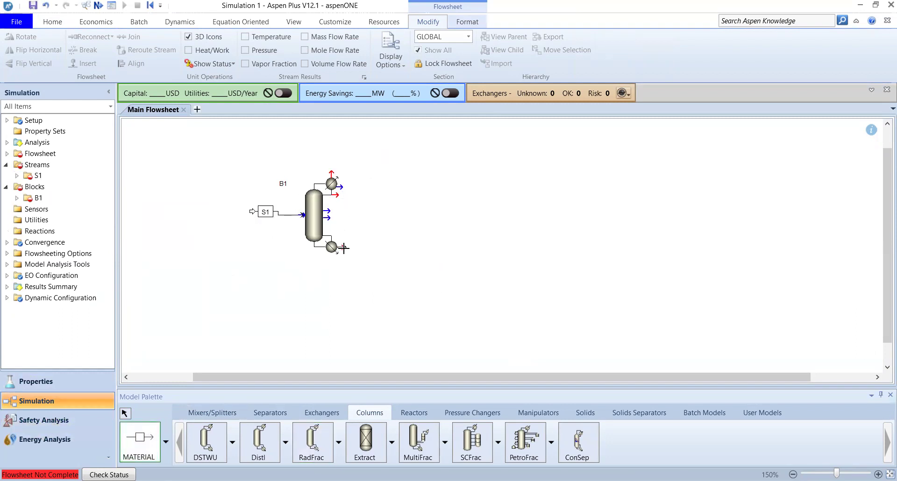
pyautogui.click(343, 248)
pyautogui.click(379, 250)
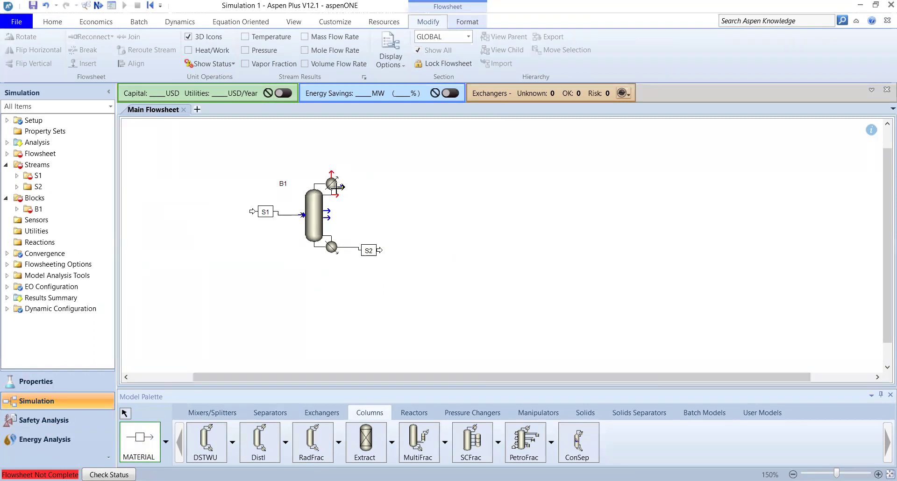
pyautogui.click(339, 194)
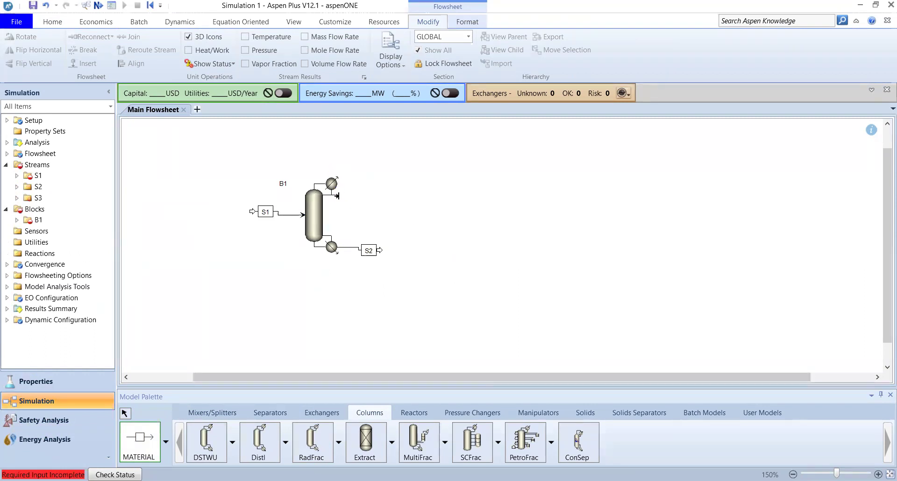
pyautogui.click(376, 197)
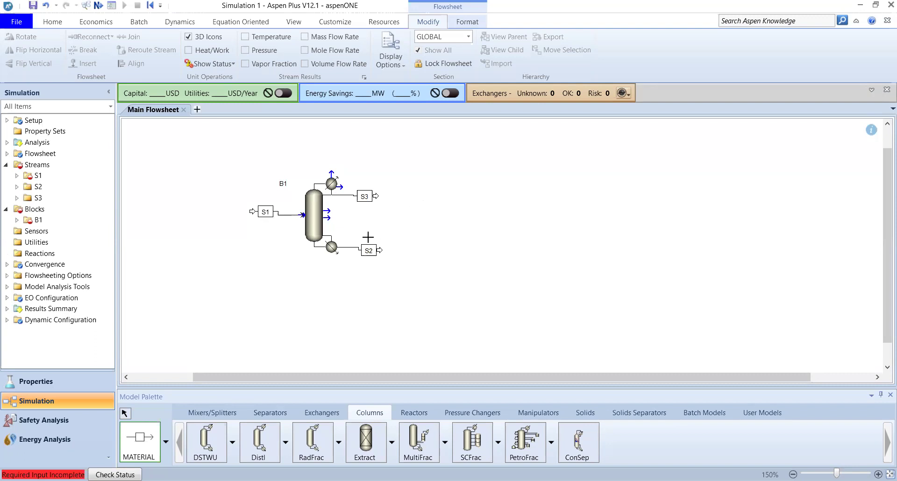
pyautogui.press('Escape')
# - Rename the column's inlet stream FEED, the overhead liquid stream DIST and the bottoms stream BOTS
pyautogui.click(267, 212)
pyautogui.write('FEED')
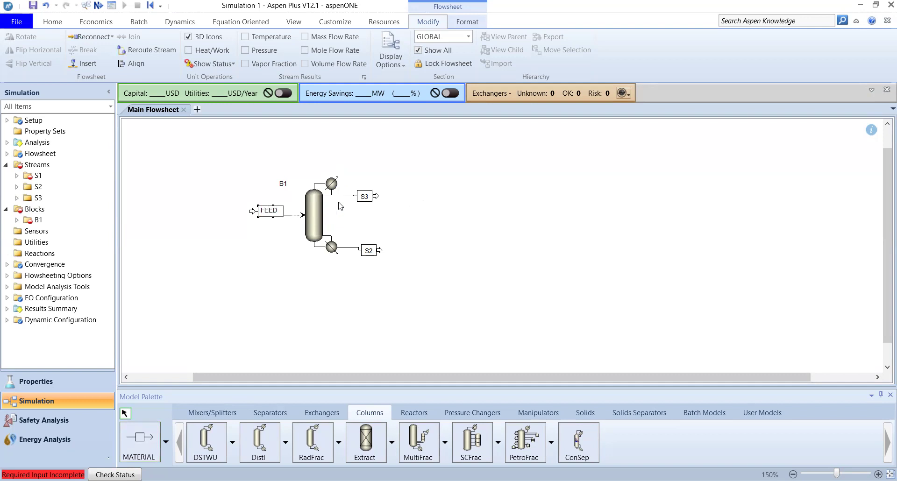
pyautogui.click(364, 196)
pyautogui.write('DIST')
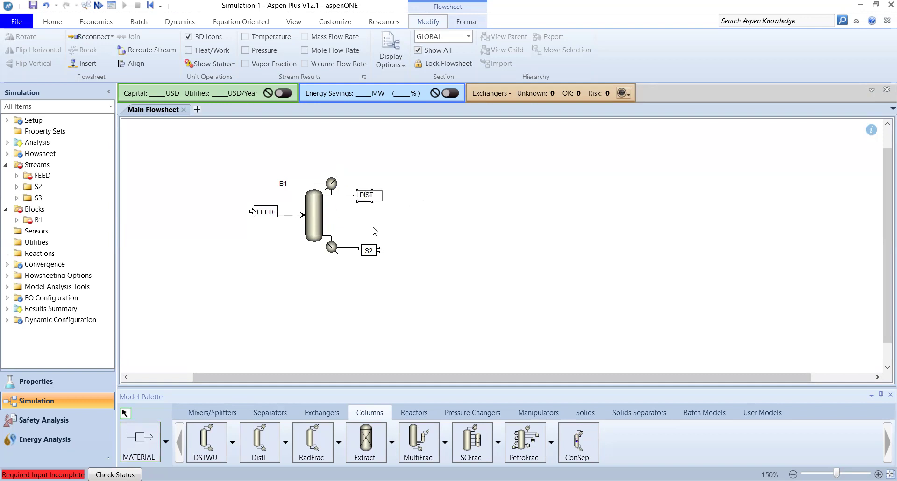
pyautogui.click(369, 251)
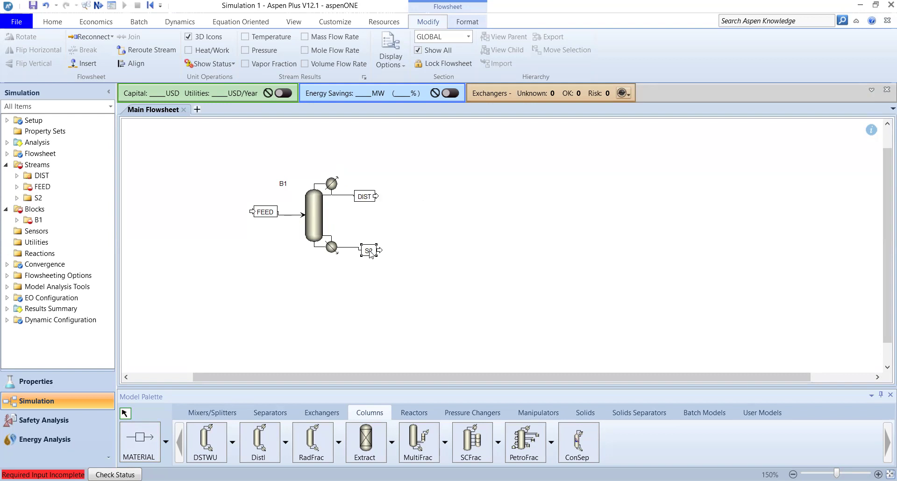
pyautogui.click(369, 250)
pyautogui.write('BOTS')
pyautogui.moveTo(503, 220); pyautogui.dragTo(450, 212)
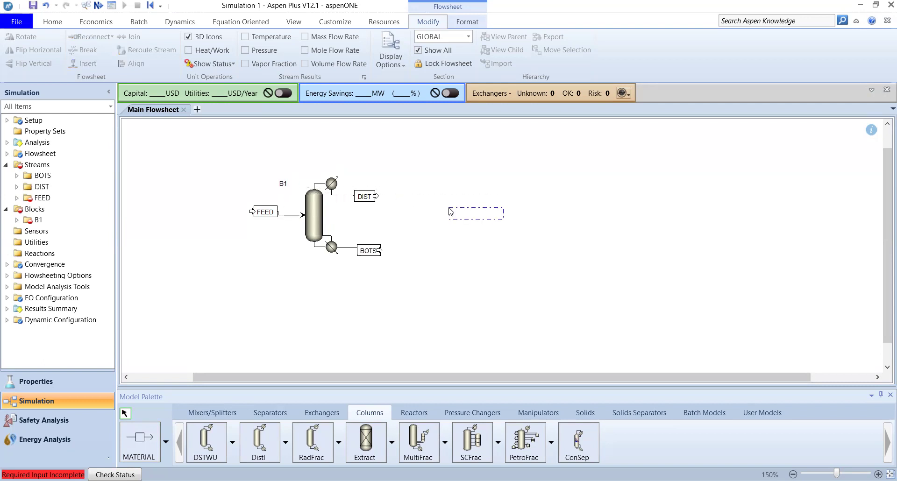
# - Rename the RadFrac block as COLUMN
pyautogui.click(282, 183)
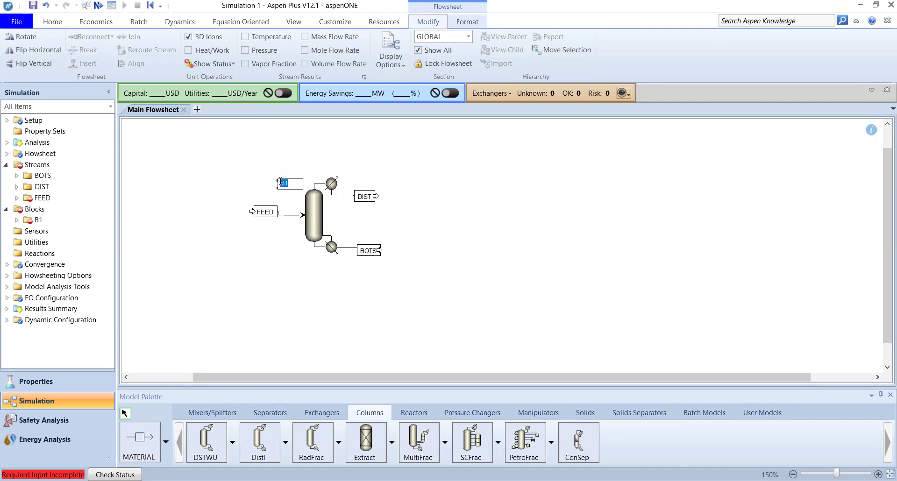
pyautogui.write('COLUMN')
pyautogui.click(446, 216)
# - Define the FEED stream's composition in mole fractions as 0.5 benzene and 0.5 toluene
pyautogui.doubleClick(285, 216)
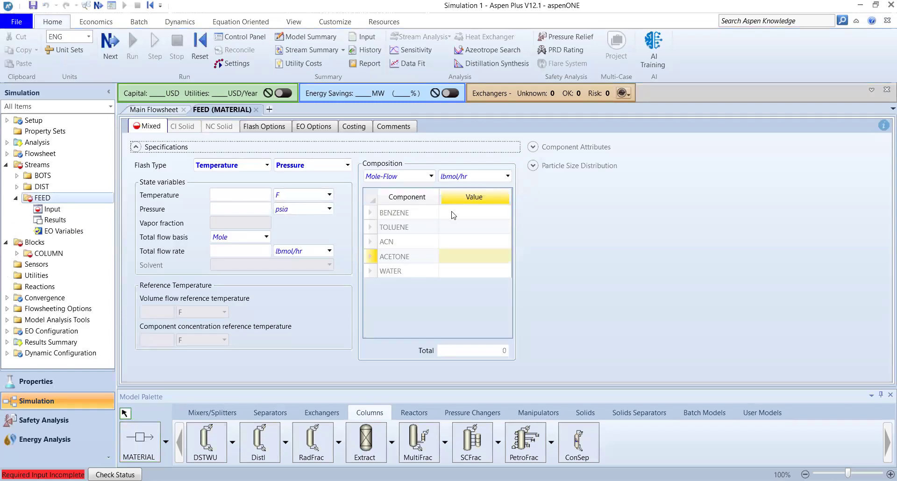
pyautogui.click(418, 176)
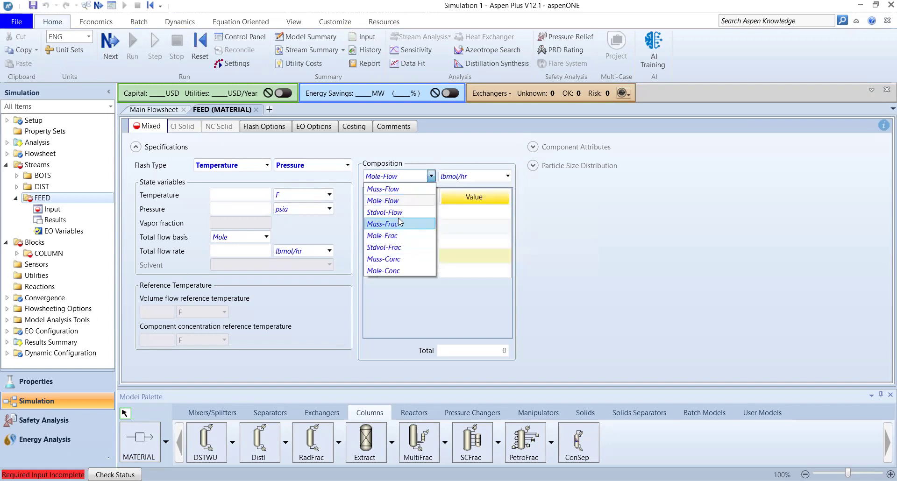
pyautogui.click(400, 239)
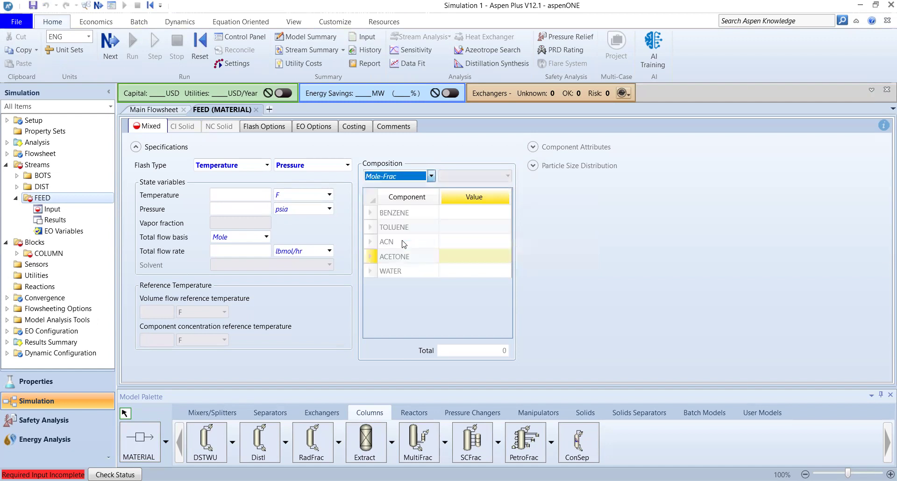
pyautogui.click(492, 210)
pyautogui.write('0.5')
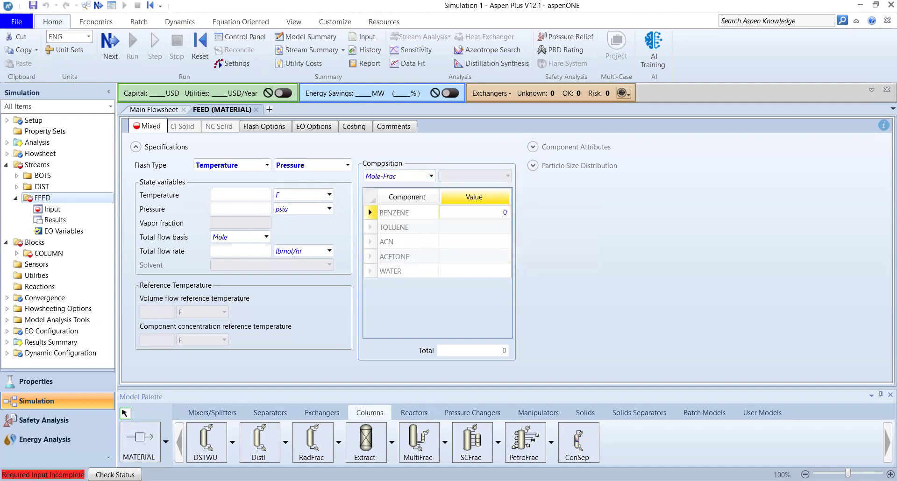
pyautogui.click(483, 229)
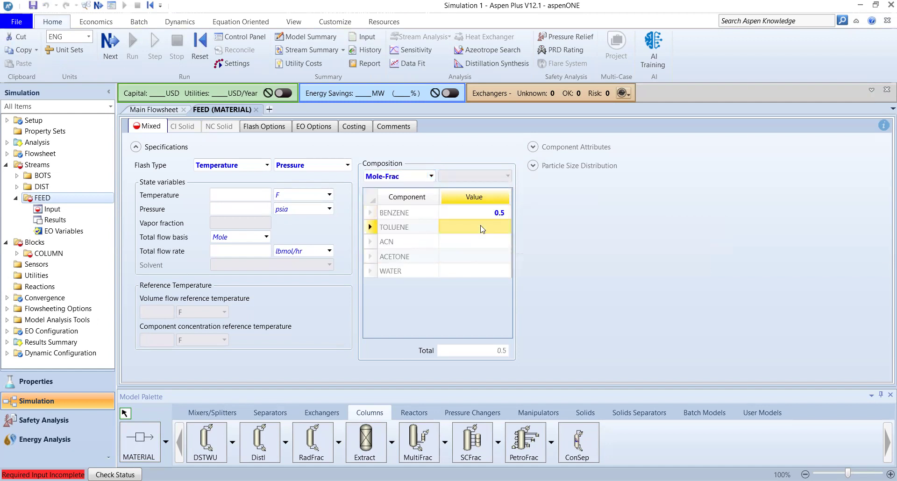
pyautogui.write('0.5')
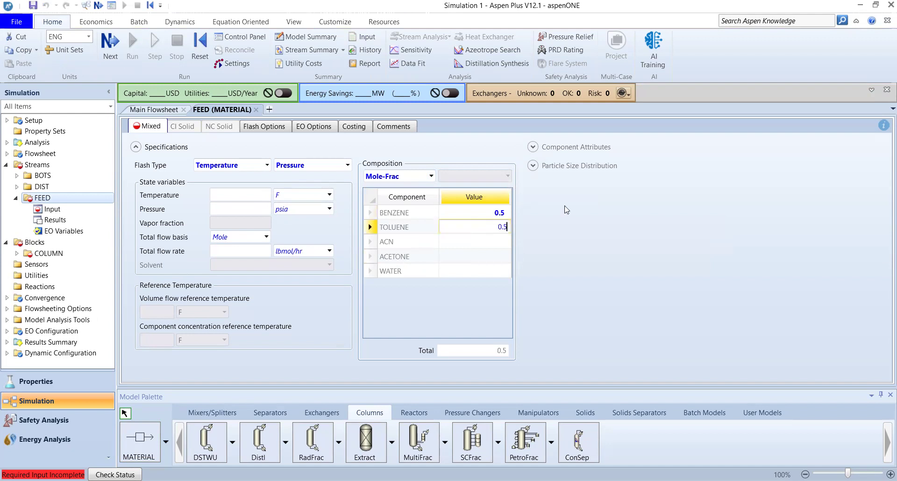
# - Set the FEED stream's temperature to 70 F and its pressure to 14.8 psia
pyautogui.click(240, 195)
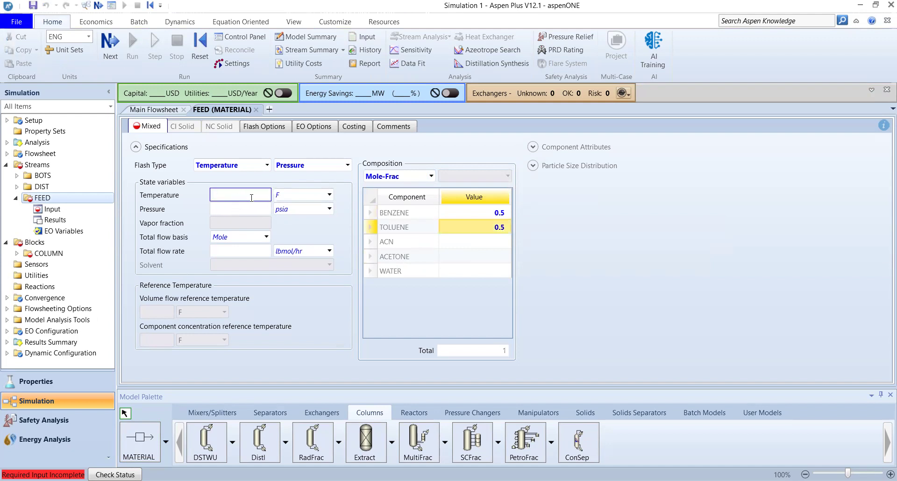
pyautogui.write('70')
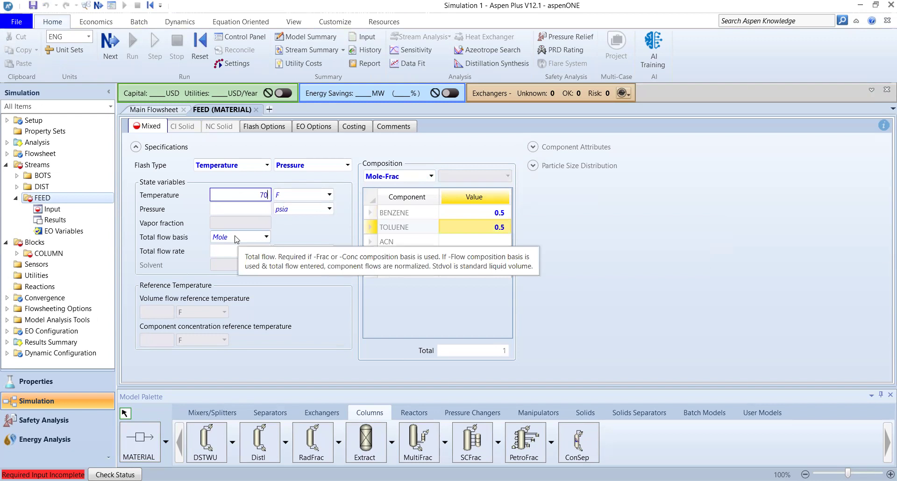
pyautogui.click(252, 207)
pyautogui.write('14.8')
pyautogui.click(622, 240)
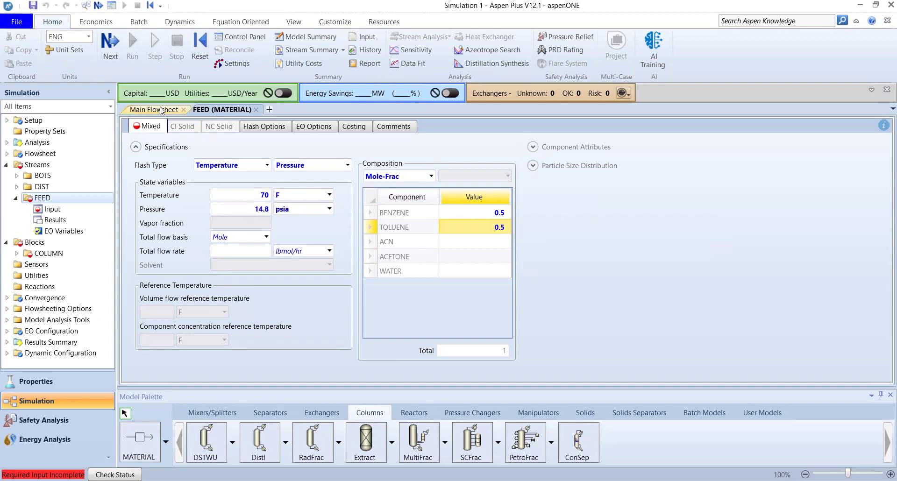
# - Configure the COLUMN block with 10 equilibrium stages and a total condenser
pyautogui.doubleClick(40, 255)
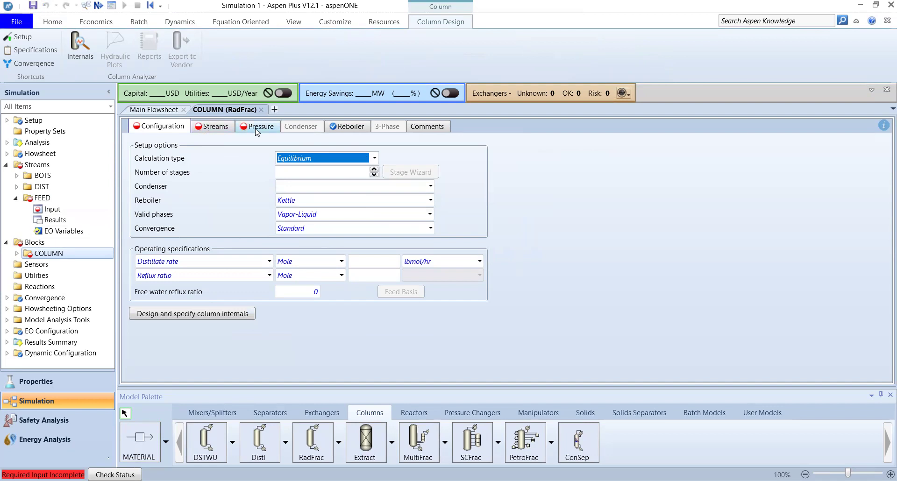
pyautogui.click(358, 172)
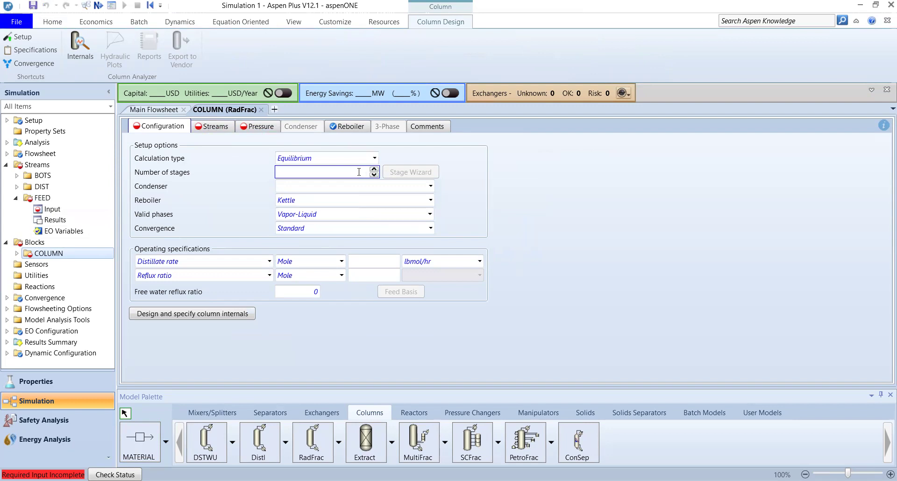
pyautogui.write('10')
pyautogui.click(430, 187)
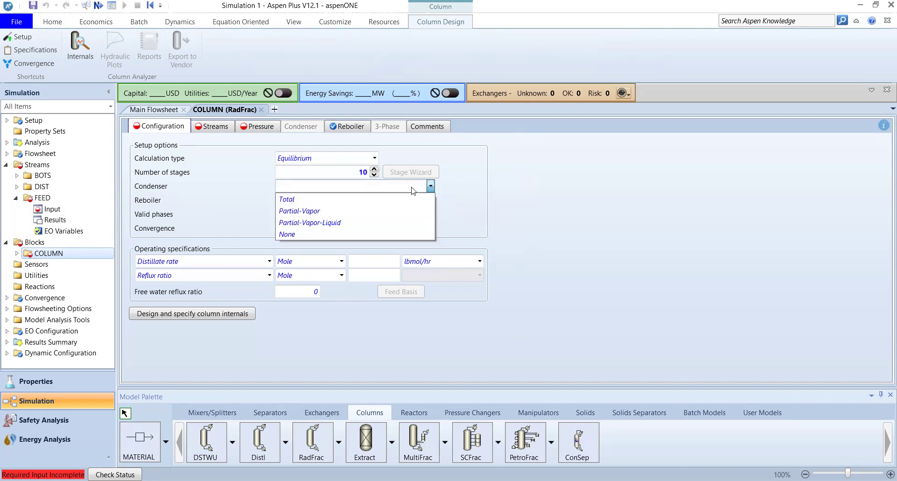
pyautogui.click(325, 197)
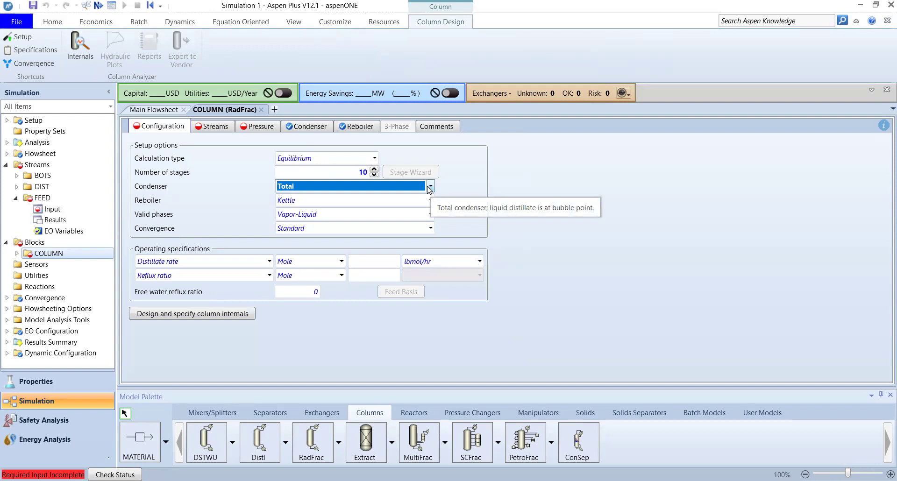
pyautogui.click(429, 188)
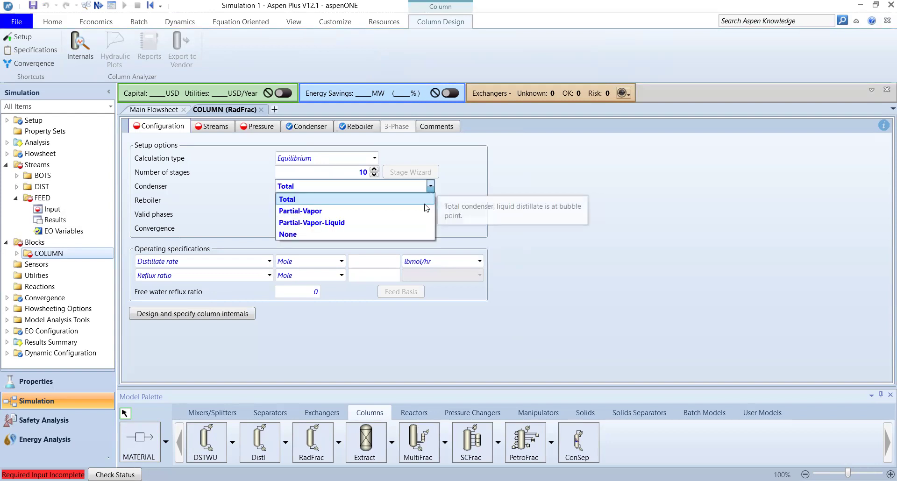
pyautogui.click(357, 204)
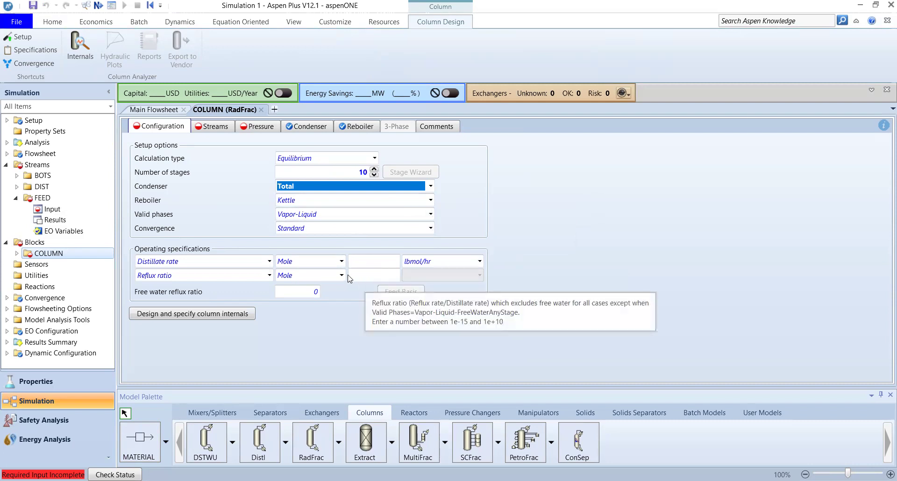
# - Set the column's operating specifications to a mole distillate rate of 5 lbmol/hr and a mole reflux ratio of 3
pyautogui.click(269, 262)
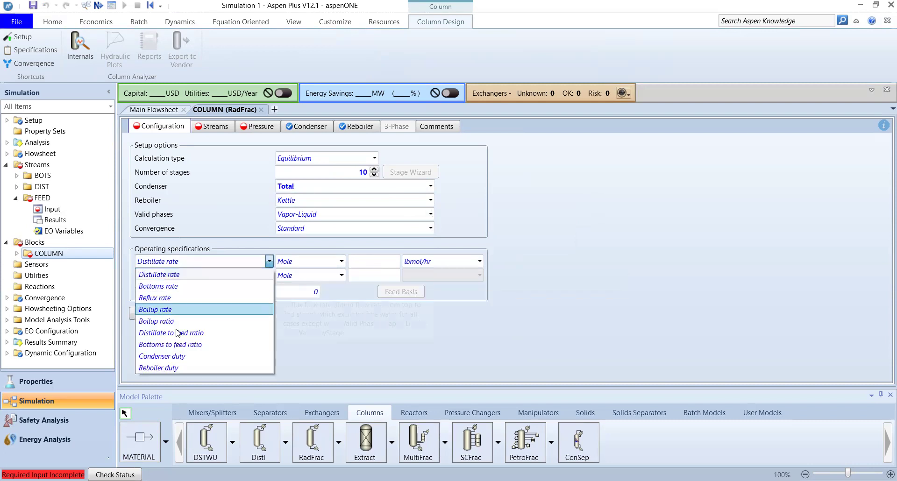
pyautogui.click(383, 262)
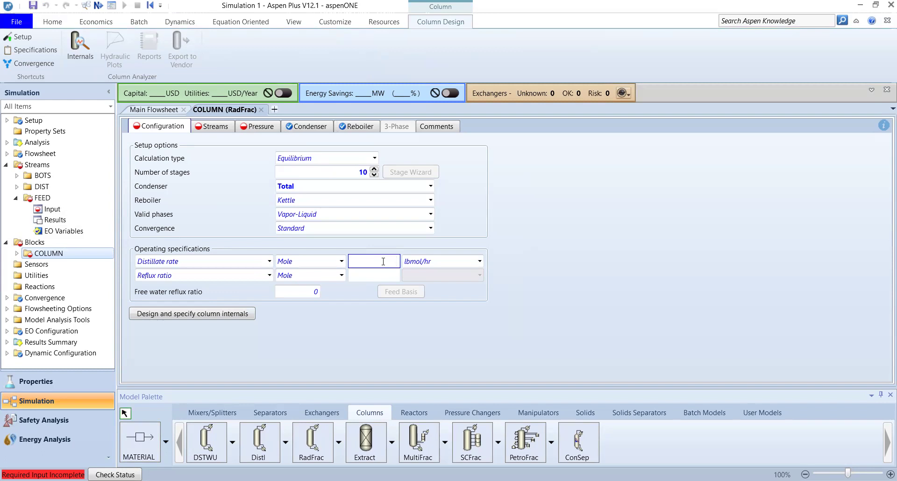
pyautogui.write('5')
pyautogui.click(382, 275)
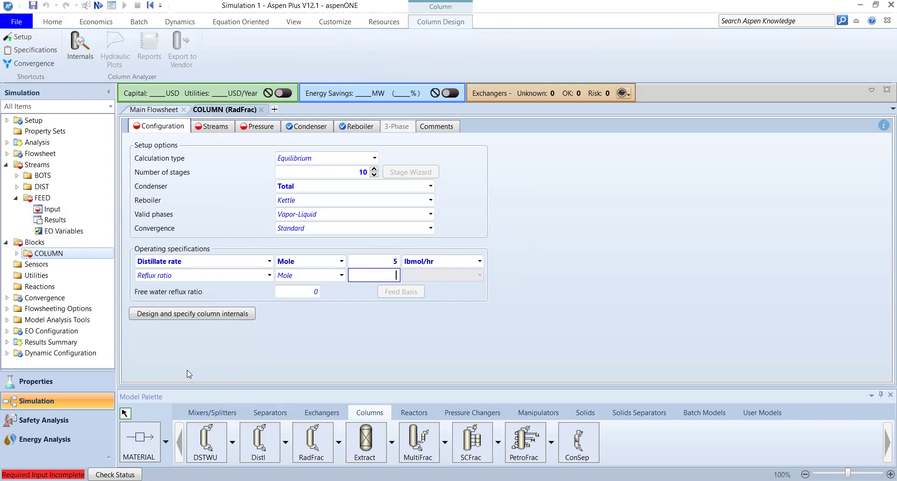
pyautogui.click(167, 110)
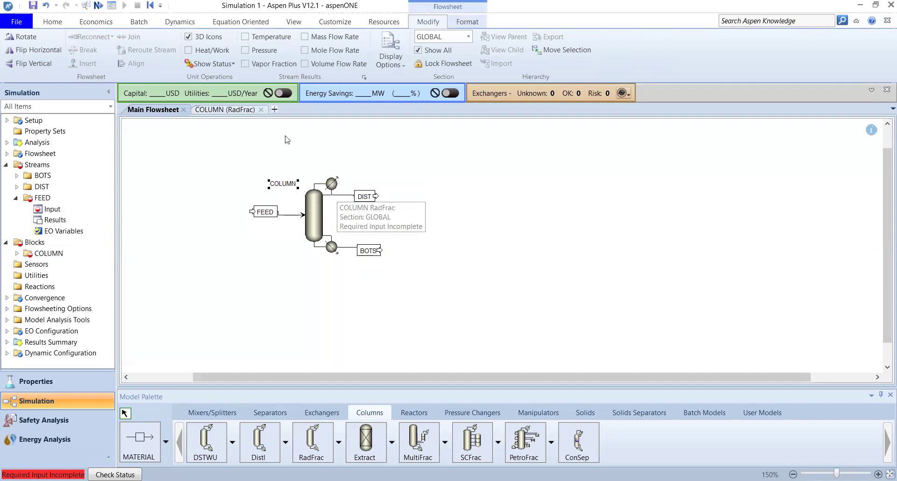
pyautogui.click(235, 110)
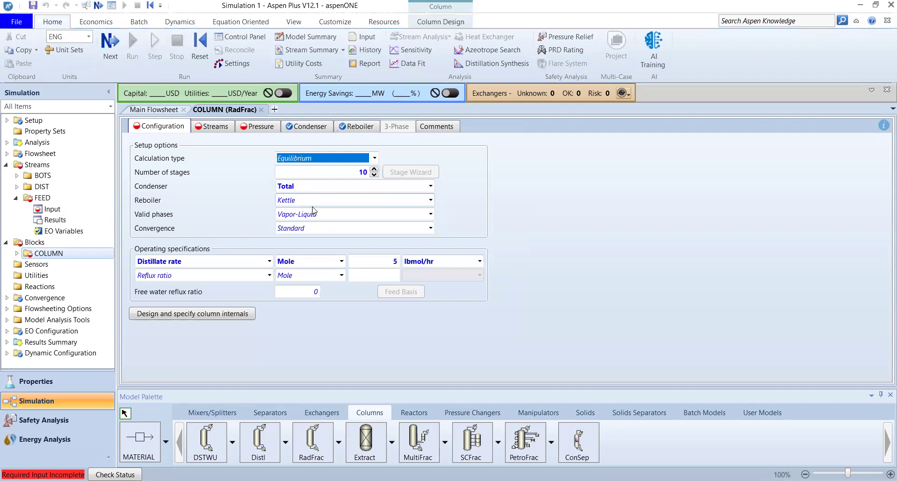
pyautogui.click(388, 275)
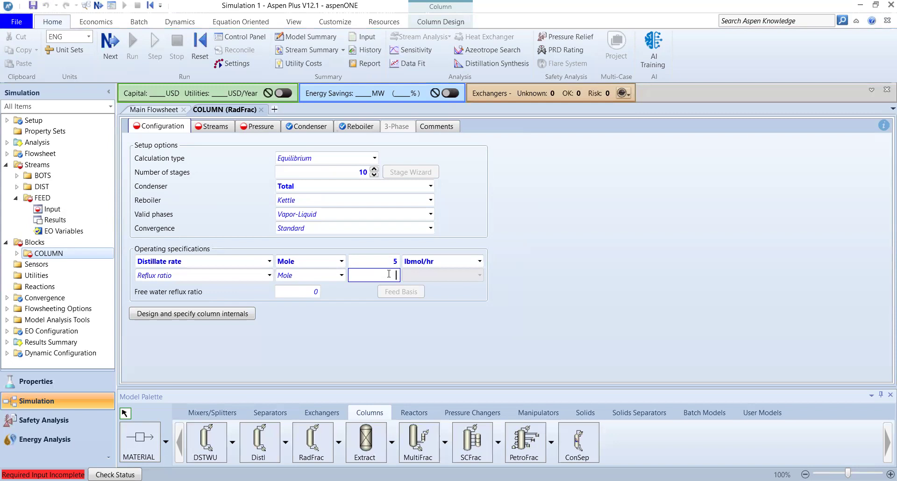
pyautogui.write('3')
pyautogui.press('Return')
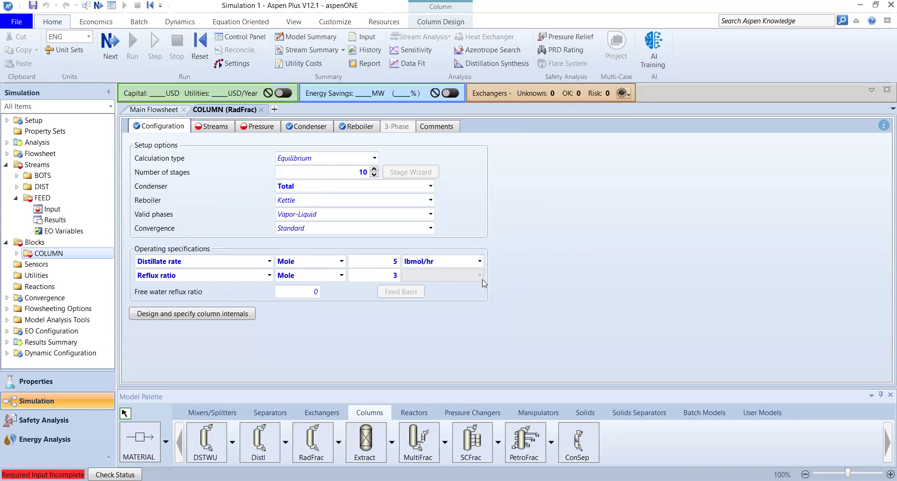
# - Assign the FEED stream to stage 5 of the column
pyautogui.click(216, 129)
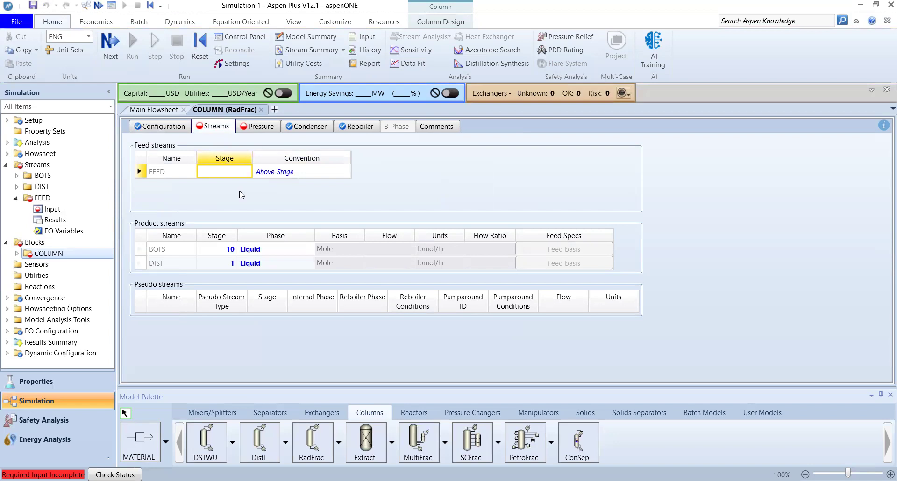
pyautogui.click(227, 175)
pyautogui.write('5')
pyautogui.click(394, 186)
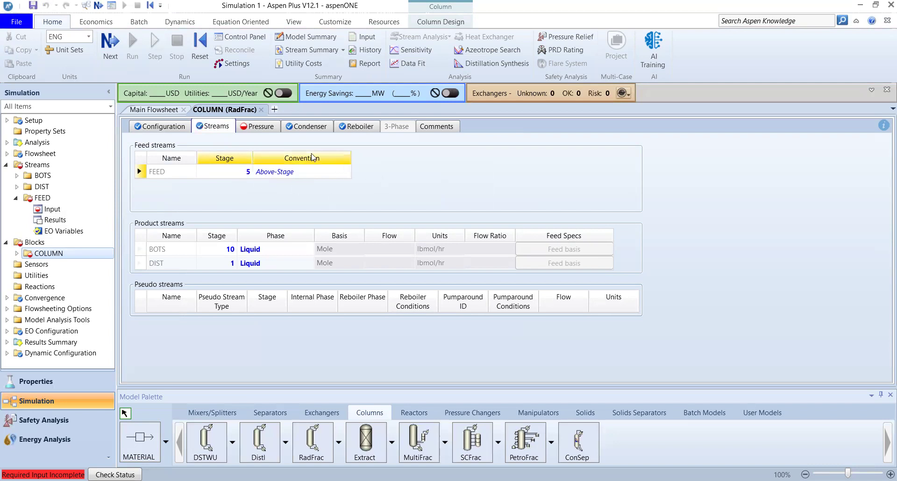
# - Set the column's stage 1 / condenser pressure to 1 atm
pyautogui.click(248, 129)
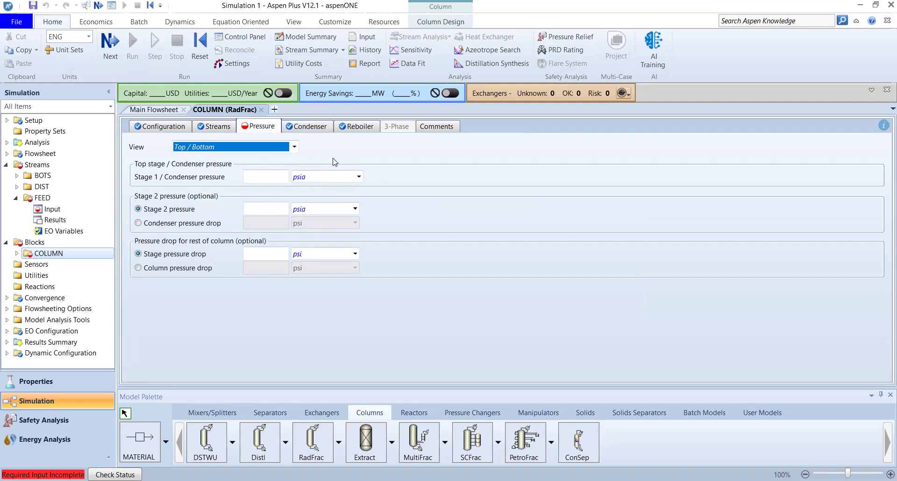
pyautogui.click(270, 178)
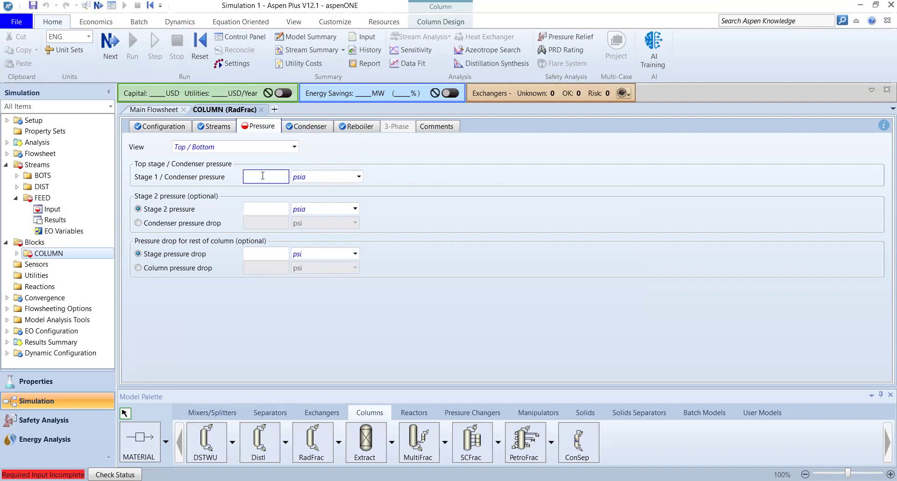
pyautogui.write('14')
pyautogui.press('BackSpace')
pyautogui.write('1')
pyautogui.click(318, 178)
pyautogui.scroll(-1, 318, 178)
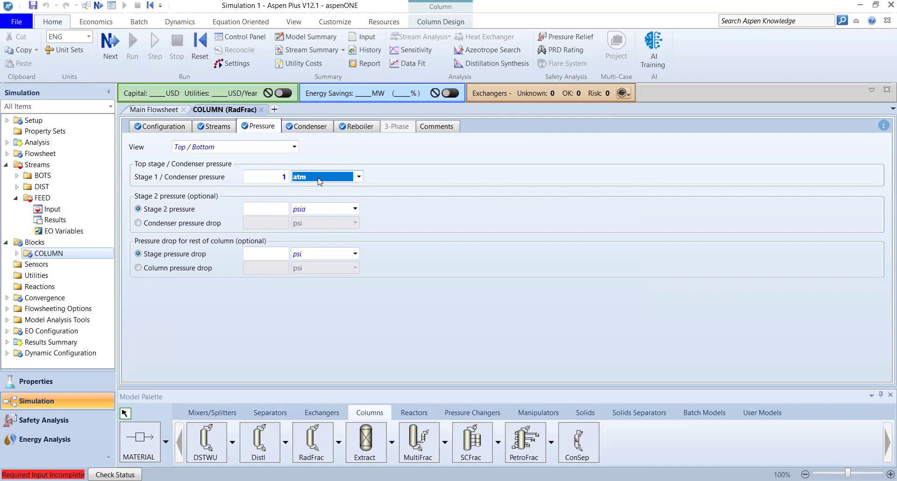
pyautogui.click(434, 171)
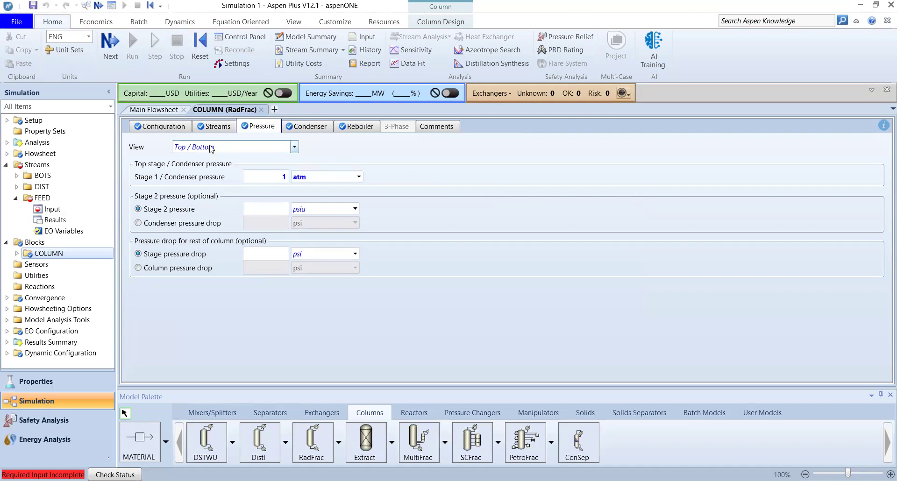
# - Set the FEED stream's total mole flow rate to 10 lbmol/hr and run the simulation
pyautogui.click(163, 112)
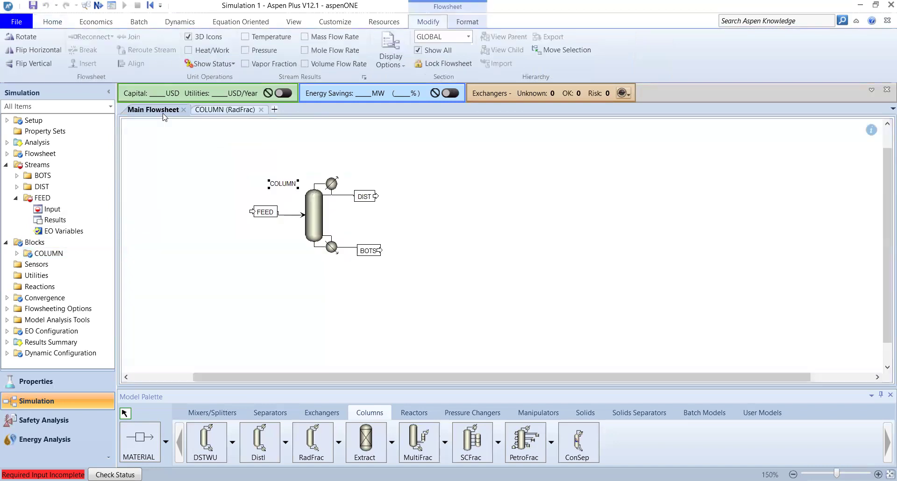
pyautogui.click(54, 208)
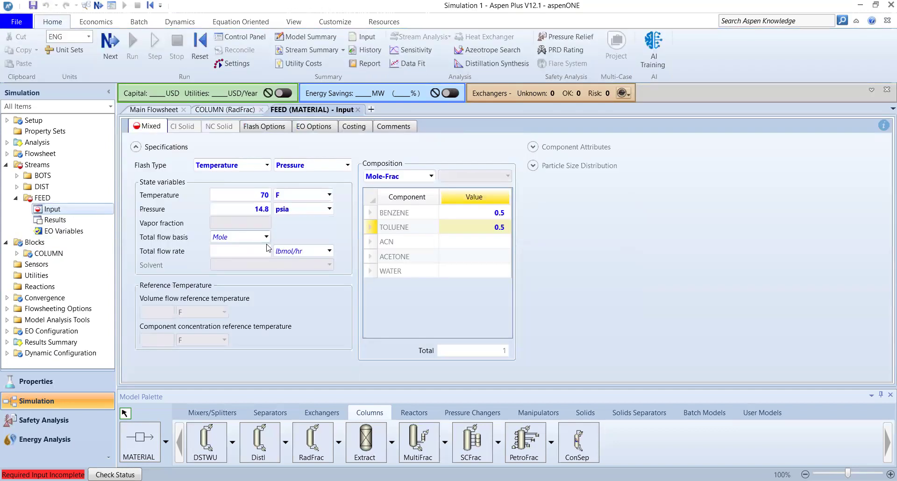
pyautogui.click(257, 254)
pyautogui.write('10')
pyautogui.press('Return')
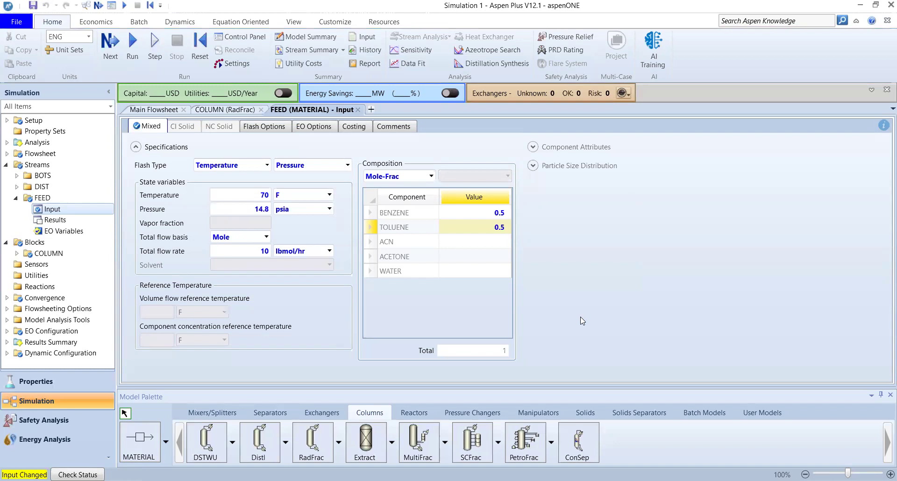
pyautogui.click(143, 112)
pyautogui.click(125, 5)
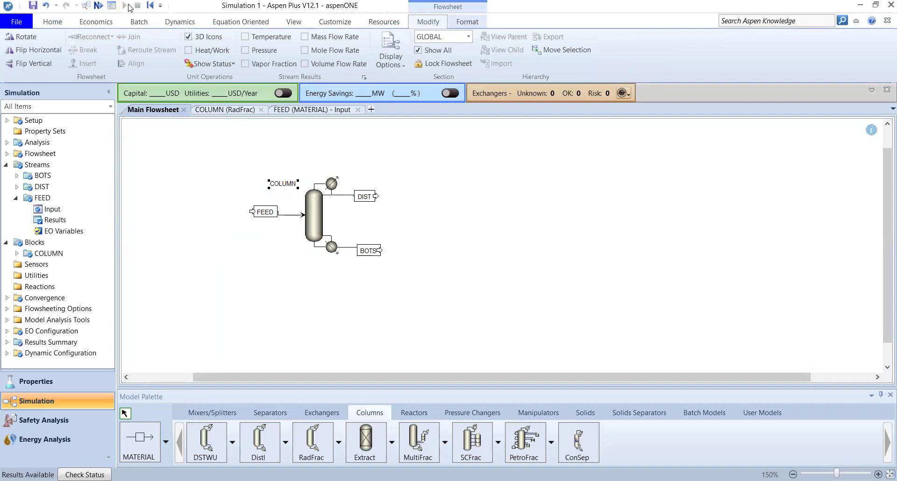
# - Open the COLUMN block's stream results and examine the component mole fractions of the feed, bottoms and distillate
pyautogui.click(313, 212)
pyautogui.rightClick(314, 211)
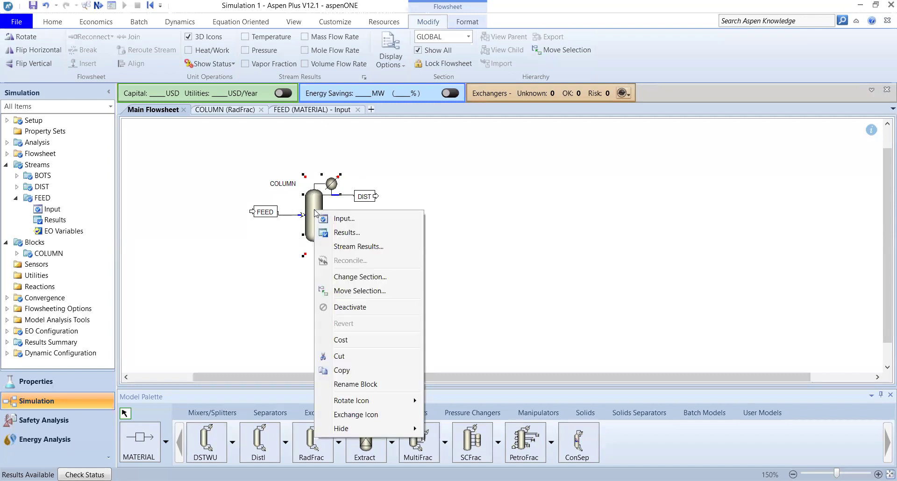
pyautogui.click(353, 247)
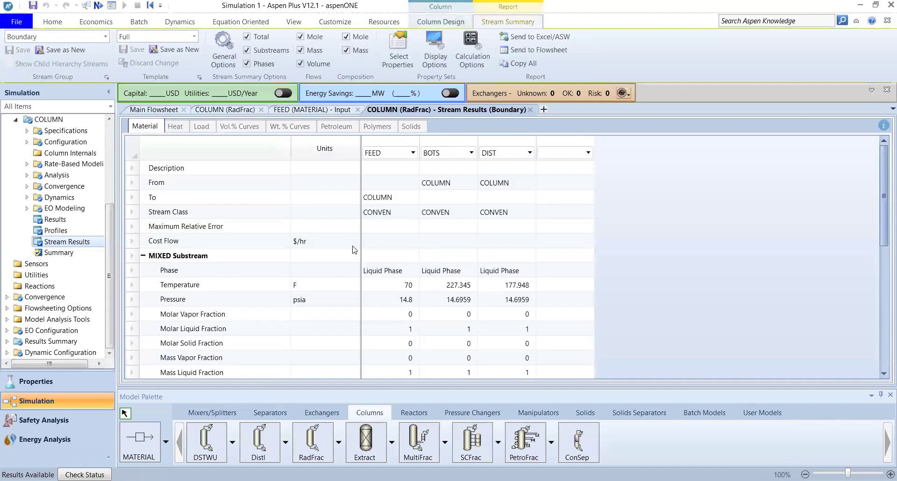
pyautogui.scroll(-5, 522, 309)
pyautogui.scroll(2, 521, 309)
pyautogui.scroll(-2, 521, 308)
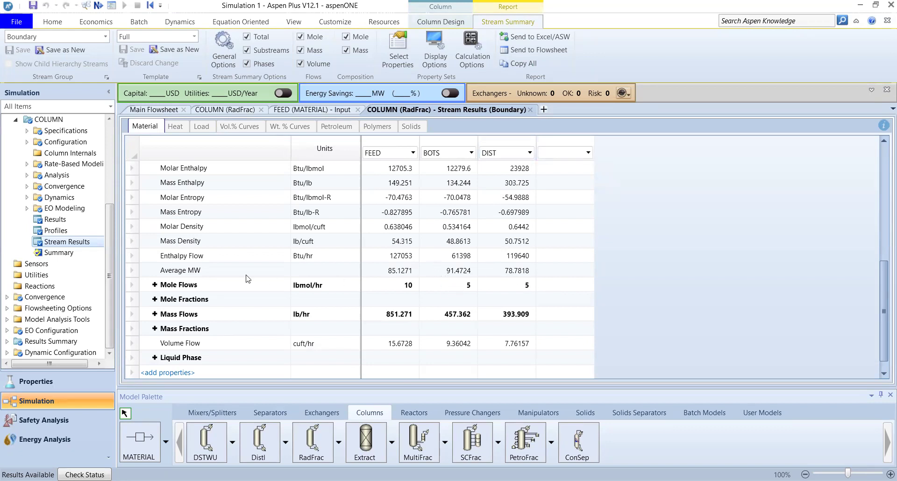
pyautogui.click(154, 299)
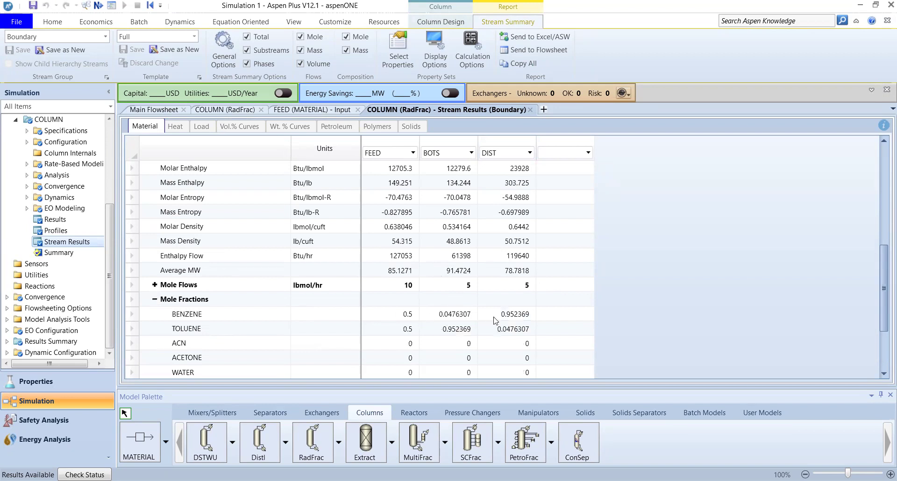
pyautogui.scroll(-2, 590, 351)
pyautogui.scroll(2, 589, 351)
pyautogui.scroll(-1, 590, 352)
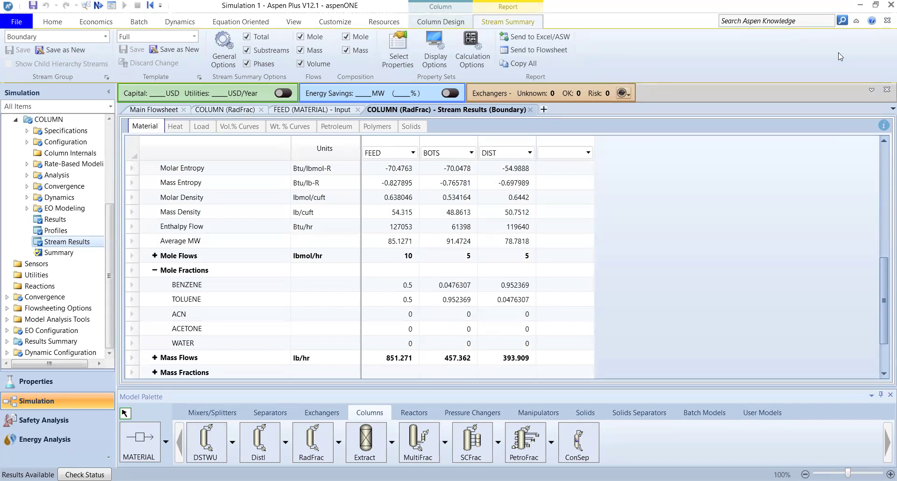
# - Plot the column's liquid and vapor mole composition profiles for benzene and toluene, with the legend clear of the curves
pyautogui.click(428, 23)
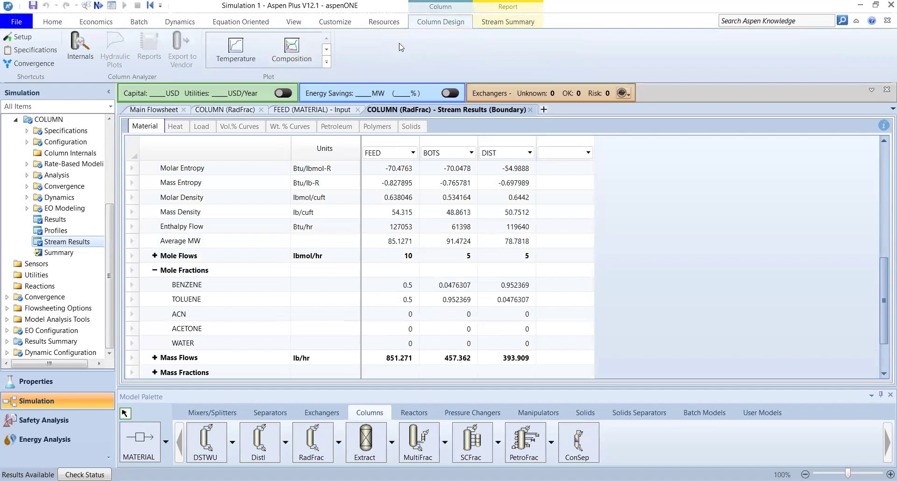
pyautogui.click(291, 49)
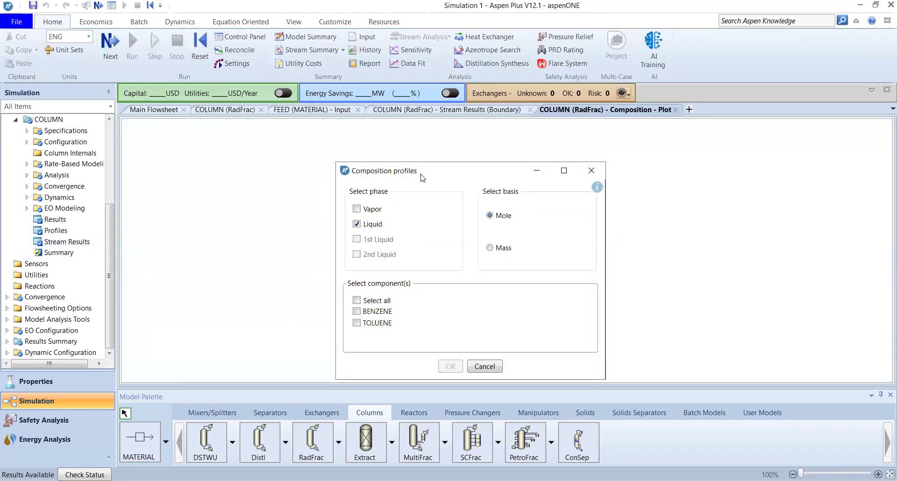
pyautogui.click(357, 223)
pyautogui.click(357, 301)
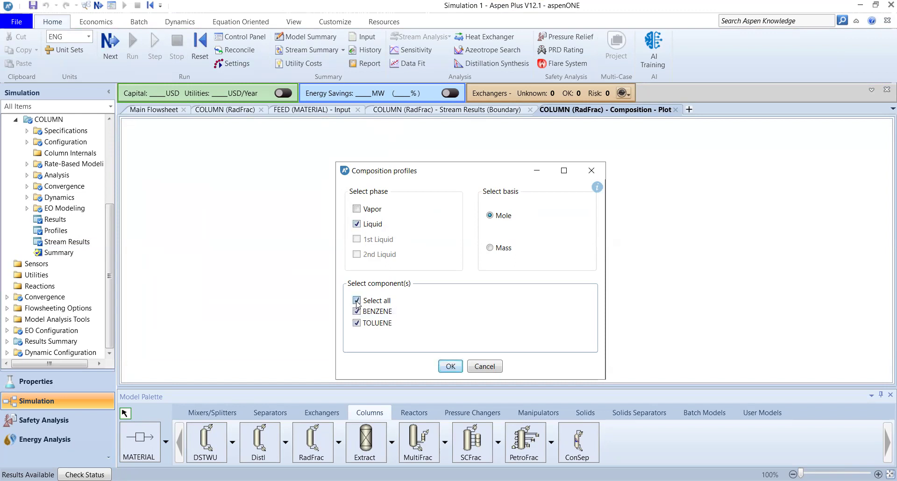
pyautogui.click(356, 209)
pyautogui.click(451, 367)
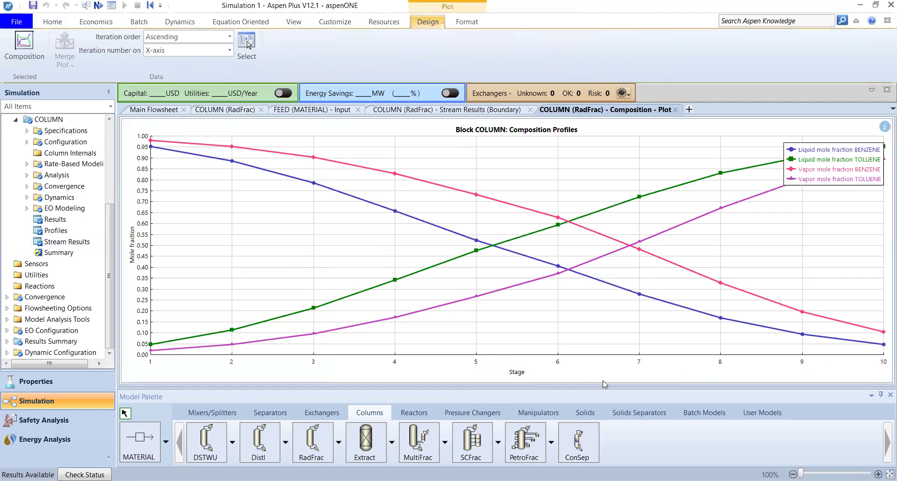
pyautogui.moveTo(854, 186); pyautogui.dragTo(856, 249)
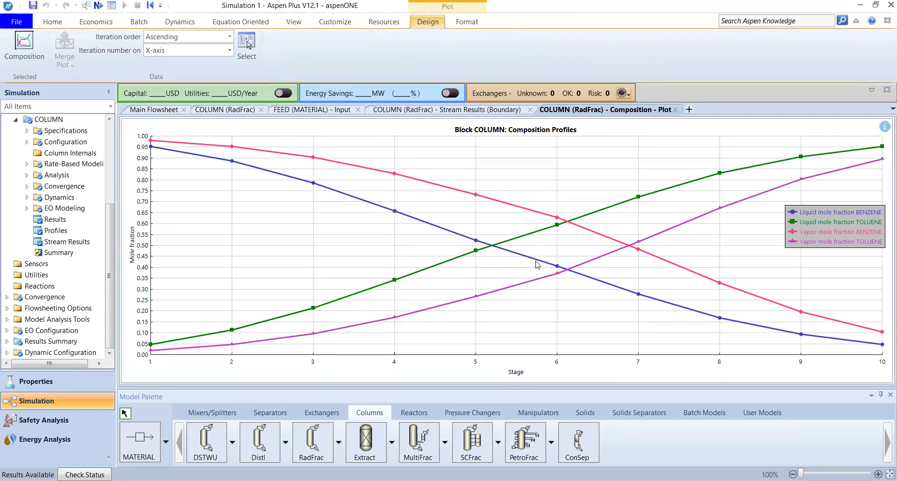
# - Move the FEED stream's entry to stage 10 of the column and rerun the simulation
pyautogui.click(289, 111)
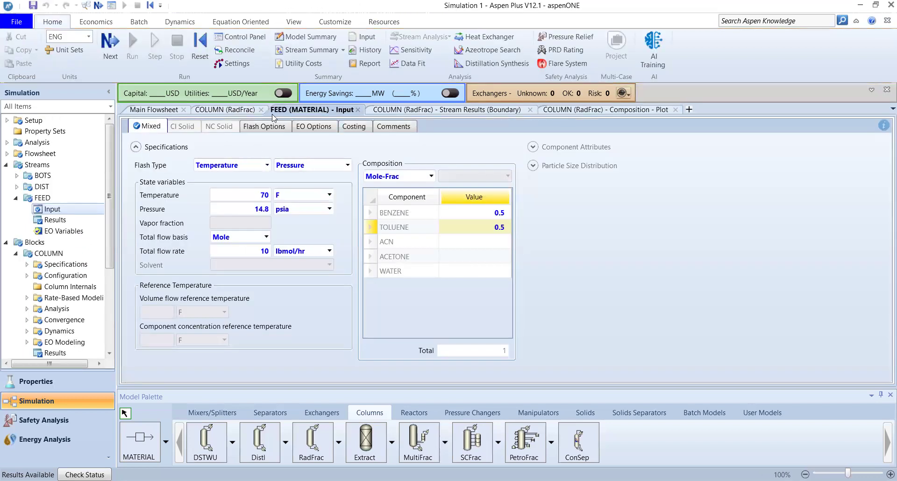
pyautogui.click(212, 111)
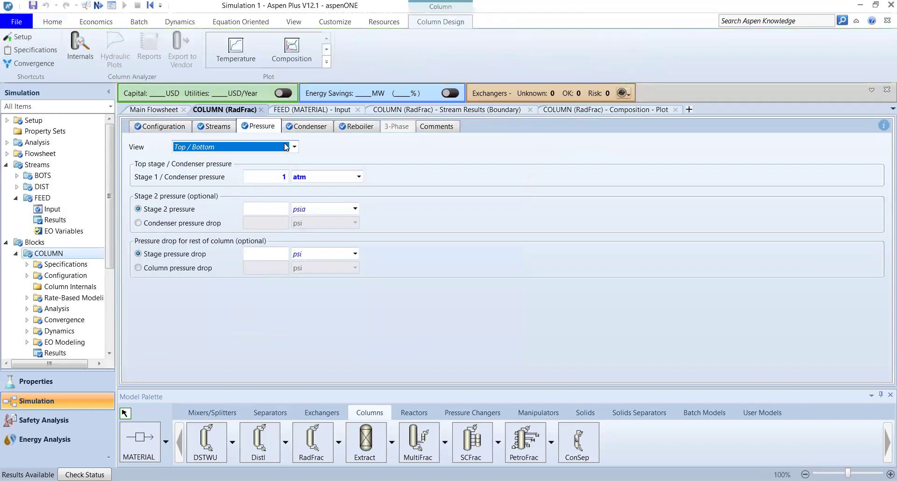
pyautogui.click(573, 114)
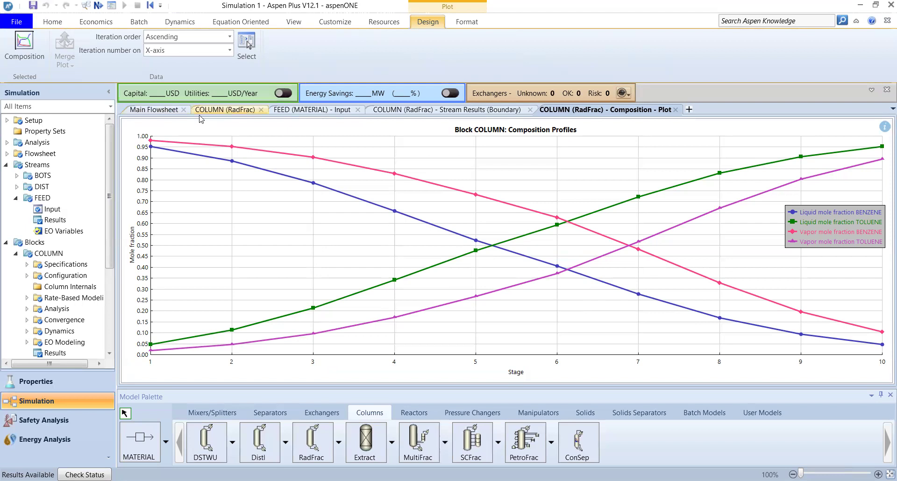
pyautogui.click(170, 110)
pyautogui.click(201, 111)
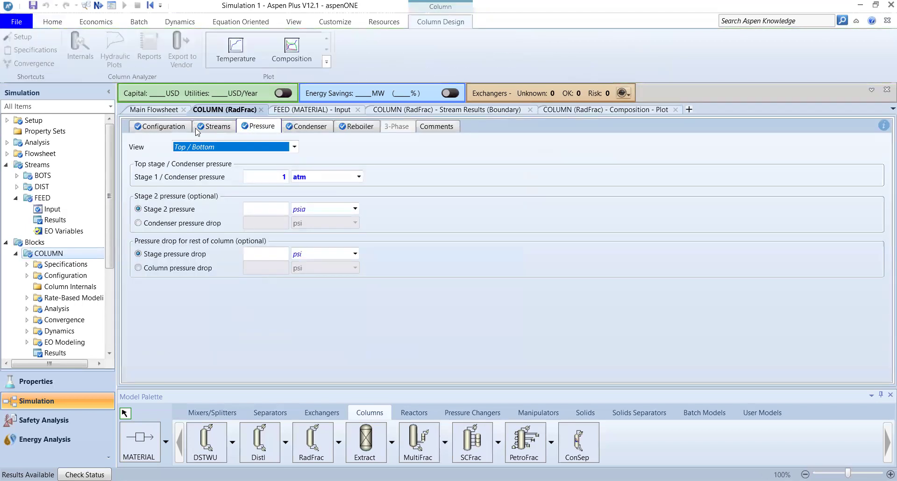
pyautogui.click(214, 127)
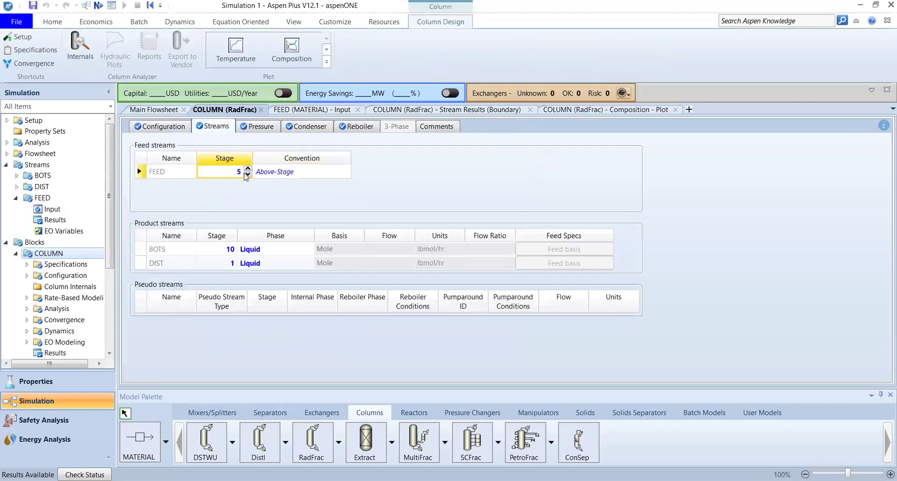
pyautogui.click(247, 167)
pyautogui.click(248, 168)
pyautogui.click(450, 196)
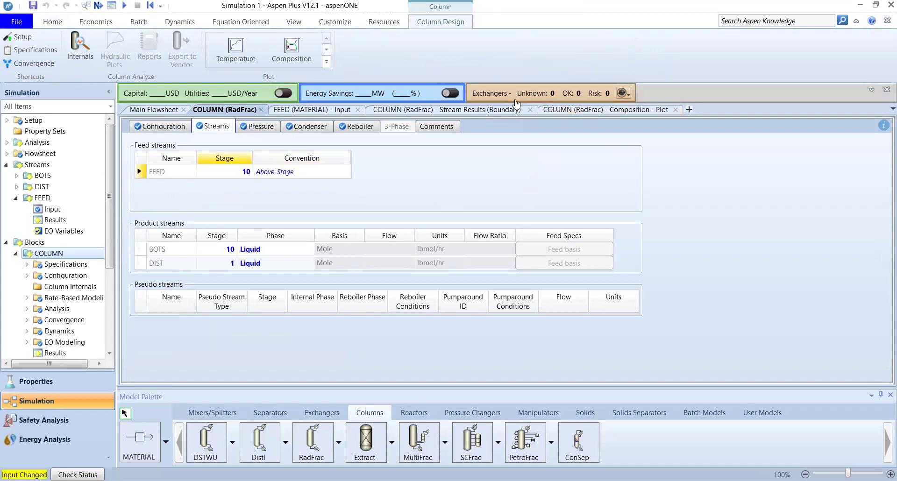
pyautogui.click(124, 5)
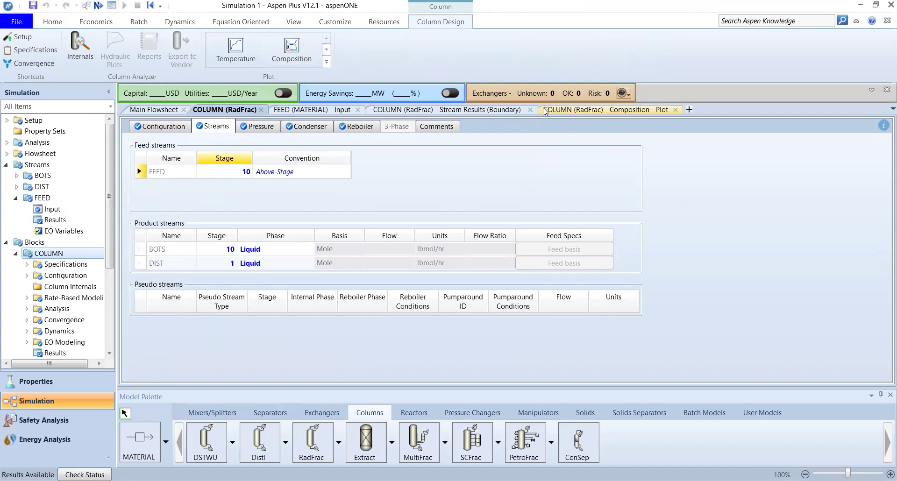
# - Compare the updated composition profiles with the product mole fractions in the column's stream results
pyautogui.click(605, 109)
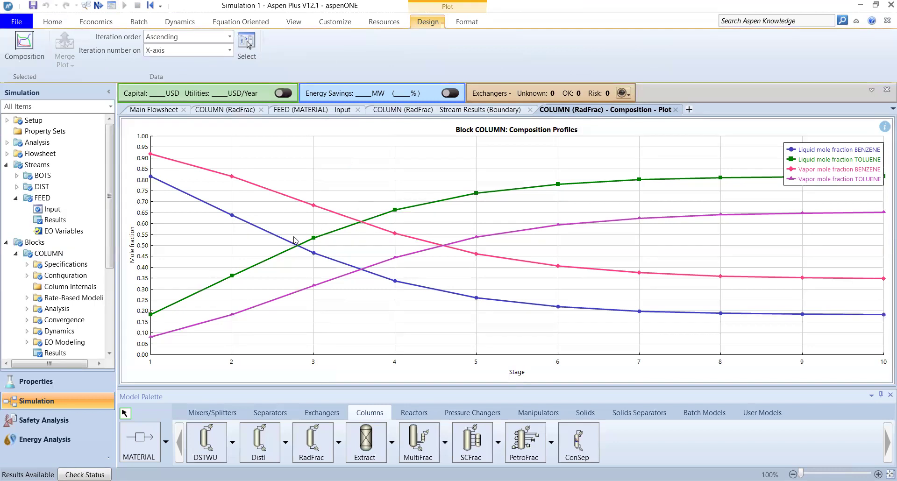
pyautogui.click(446, 109)
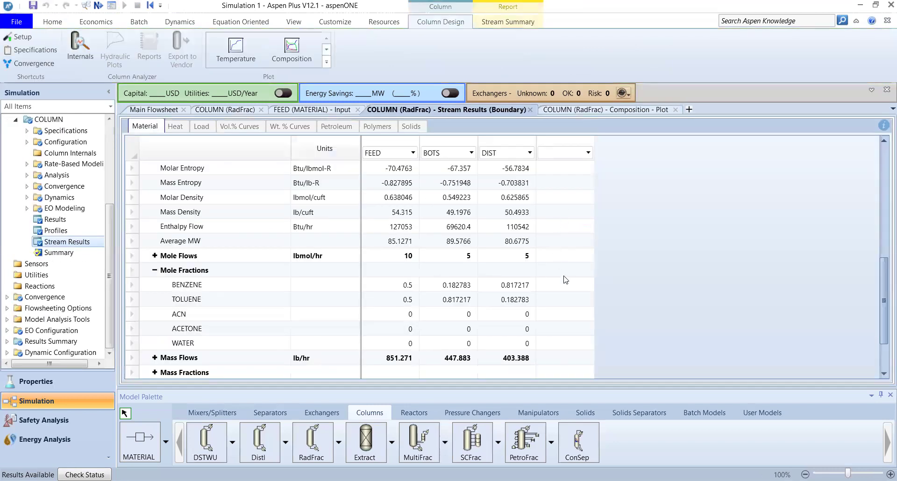
pyautogui.scroll(-2, 563, 276)
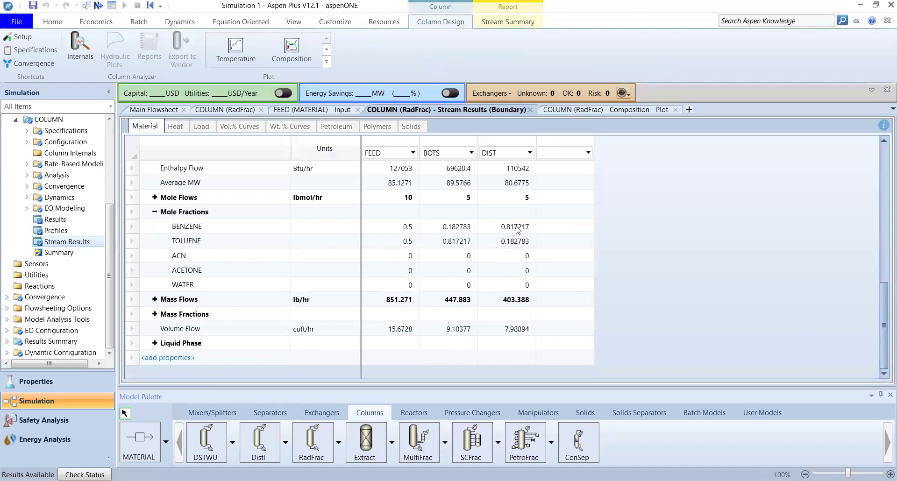
pyautogui.click(602, 110)
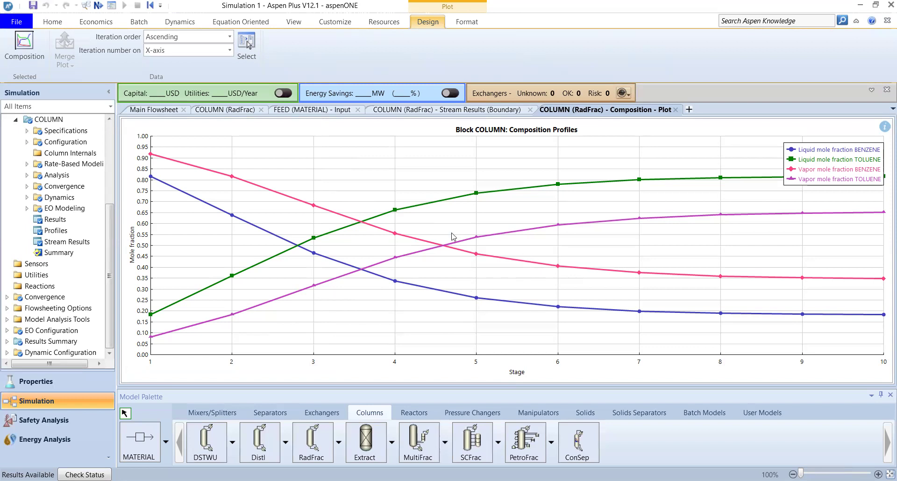
pyautogui.click(452, 111)
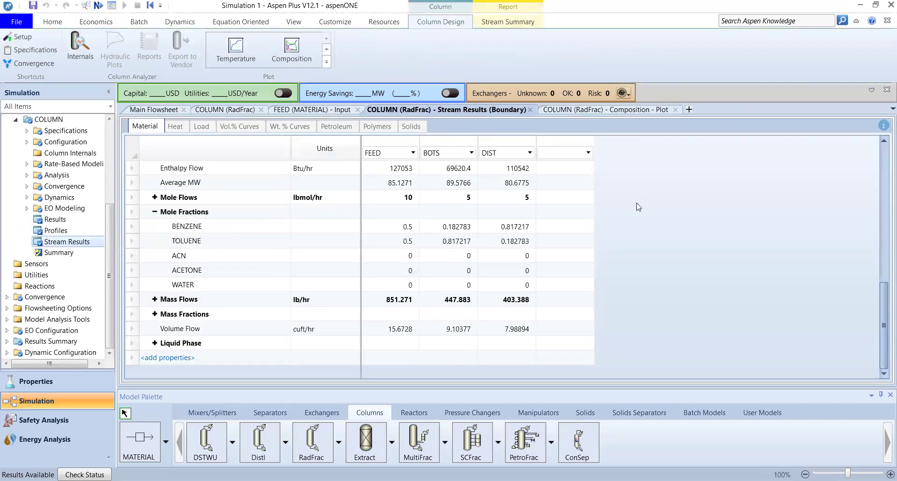
pyautogui.scroll(10, 638, 207)
pyautogui.scroll(-5, 638, 205)
# - Change the FEED stream's entry to stage 2 of the column and rerun the simulation
pyautogui.click(243, 112)
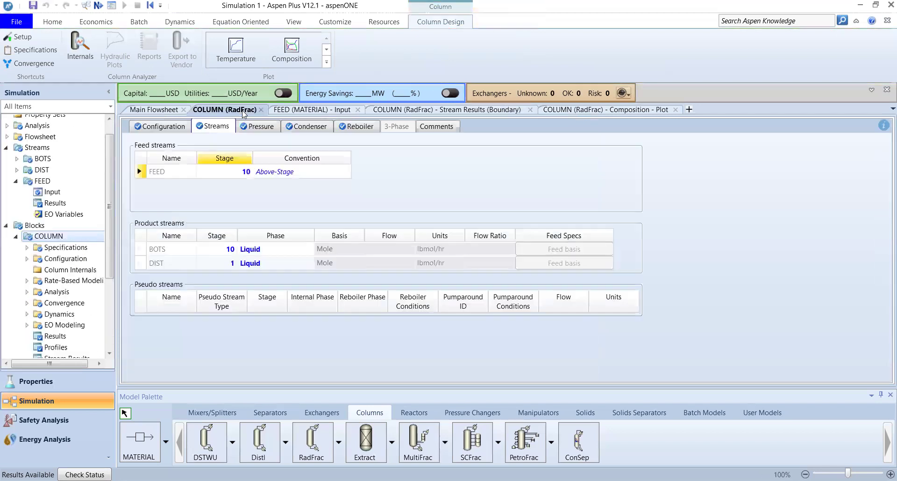
pyautogui.click(243, 172)
pyautogui.click(246, 169)
pyautogui.click(248, 174)
pyautogui.click(248, 174)
pyautogui.click(247, 174)
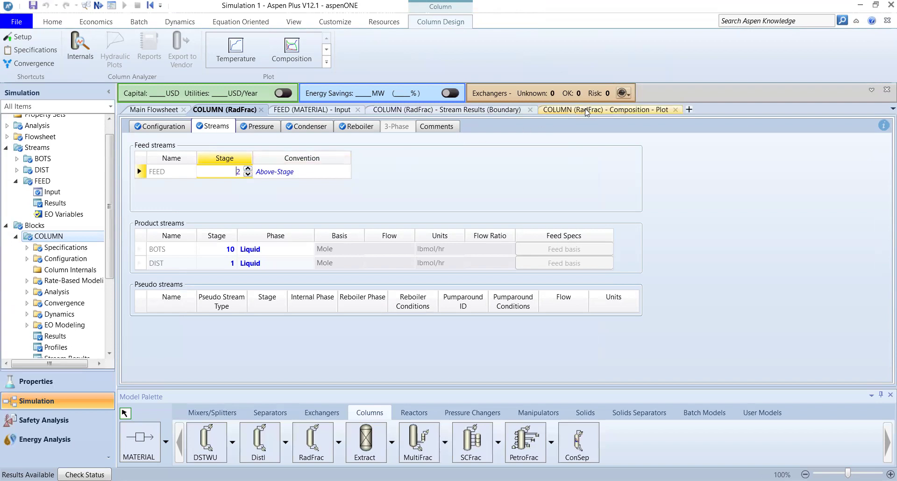
pyautogui.click(682, 187)
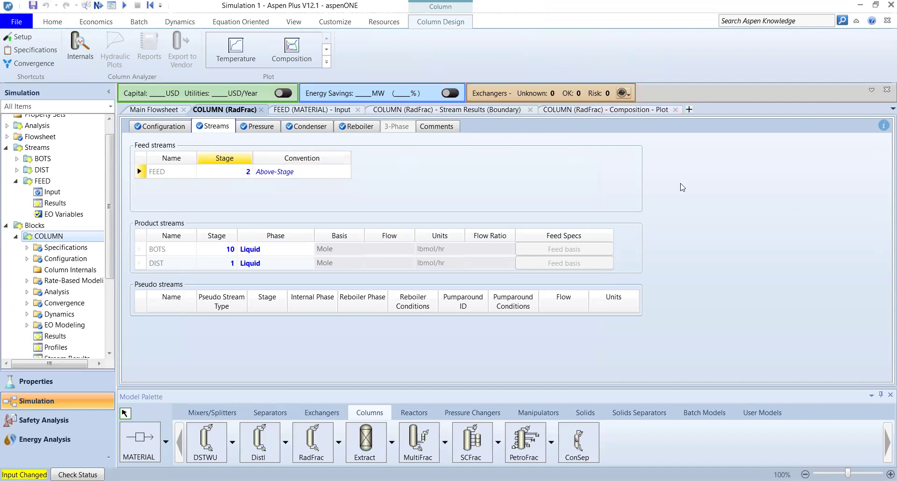
pyautogui.click(125, 6)
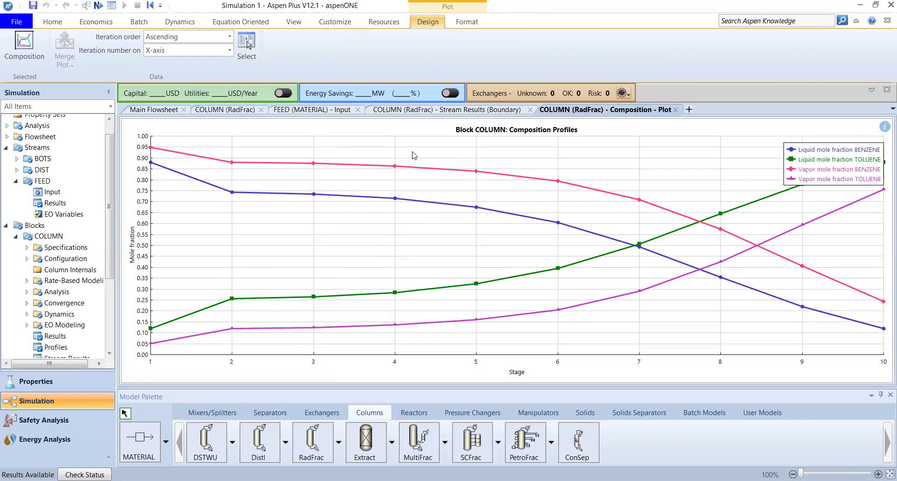
# - Move the FEED stream's entry to stage 5 of the column
pyautogui.click(330, 111)
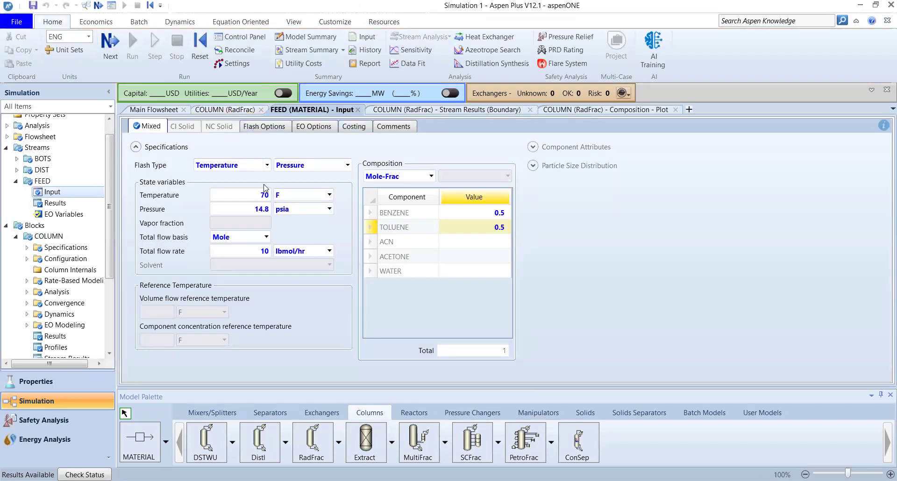
pyautogui.click(205, 111)
pyautogui.click(248, 172)
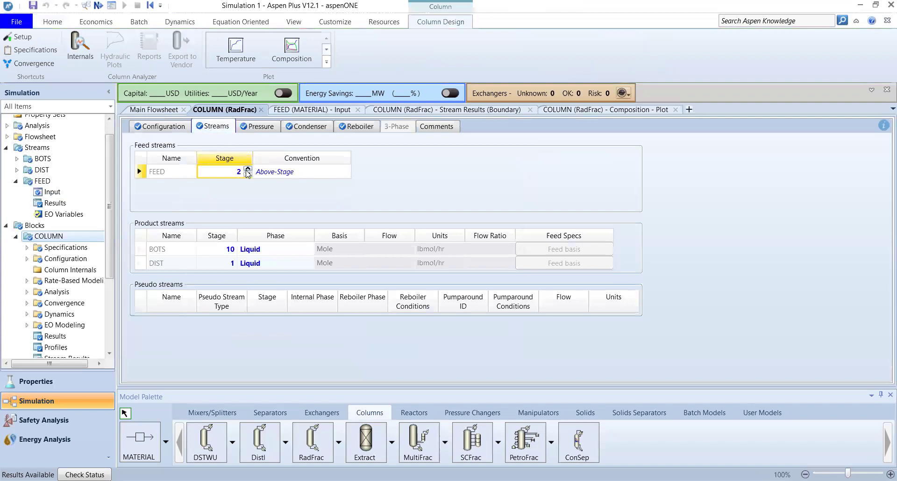
pyautogui.click(248, 169)
pyautogui.click(248, 169)
pyautogui.click(248, 169)
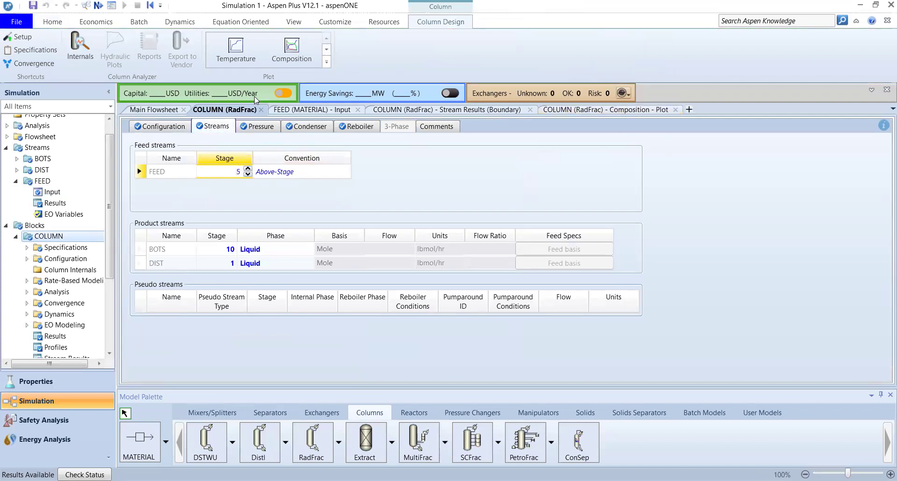
pyautogui.click(159, 110)
pyautogui.click(225, 109)
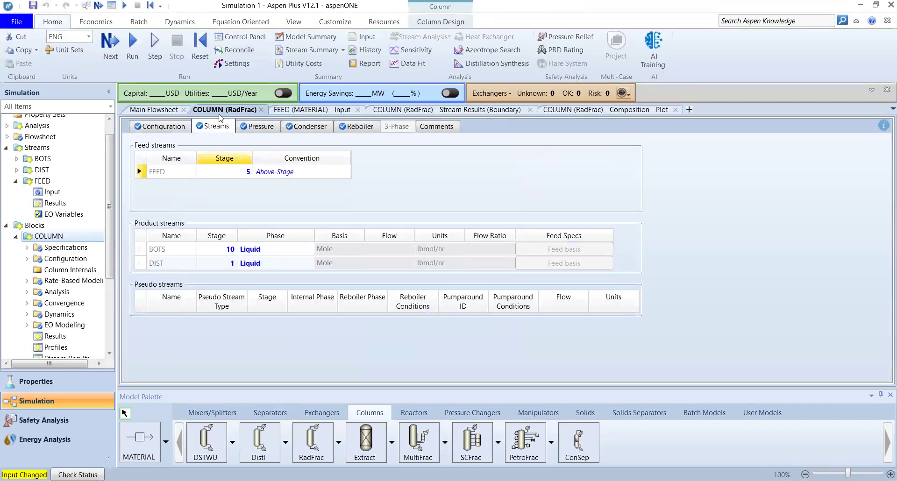
# - Increase the column's number of stages to 20
pyautogui.click(161, 126)
pyautogui.click(374, 169)
pyautogui.click(373, 169)
pyautogui.click(374, 169)
pyautogui.click(373, 169)
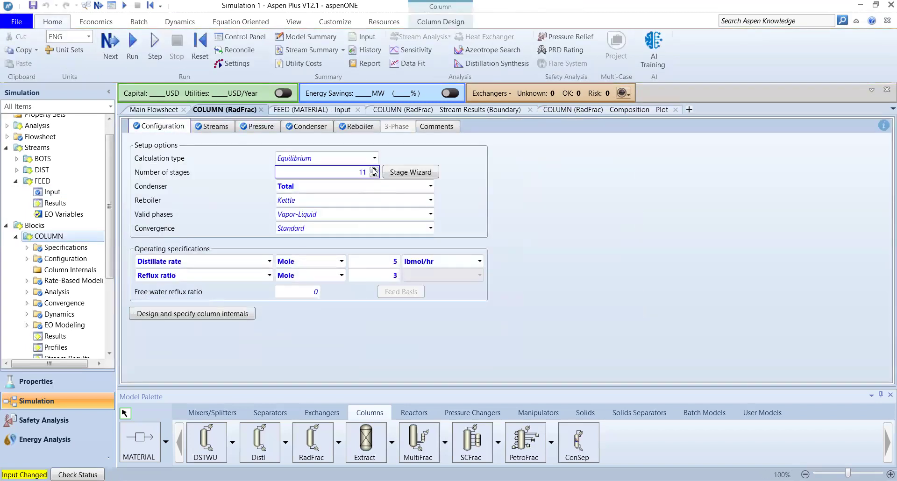
pyautogui.click(373, 170)
# - Move the FEED stream's entry to stage 10 of the enlarged column and run the simulation
pyautogui.click(219, 127)
pyautogui.click(248, 169)
pyautogui.click(248, 169)
pyautogui.click(248, 169)
pyautogui.click(248, 169)
pyautogui.click(248, 170)
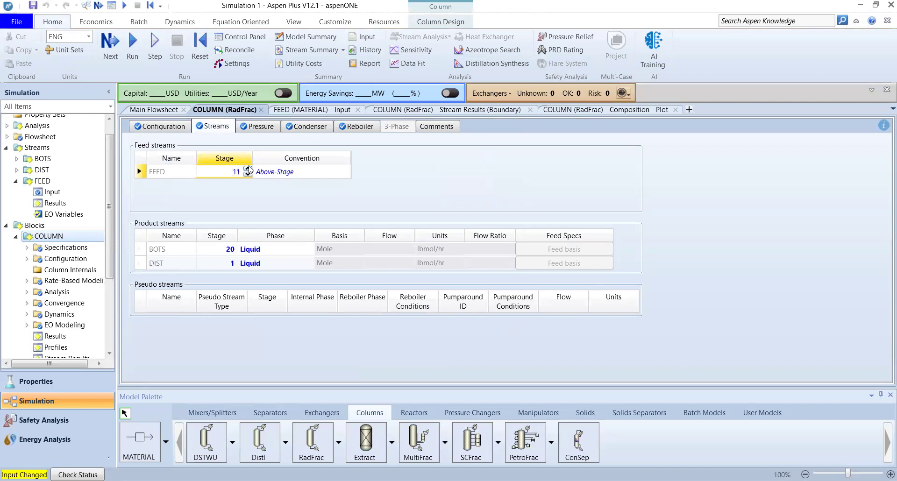
pyautogui.click(248, 174)
pyautogui.click(134, 45)
# - Check the benzene and toluene mole fractions of BOTS and DIST in the column's stream results, and return to the flowsheet
pyautogui.click(476, 110)
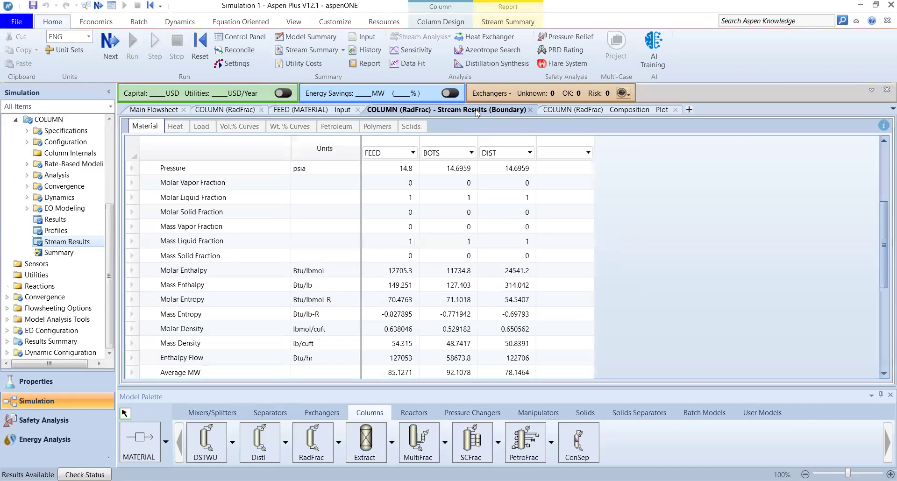
pyautogui.scroll(-5, 537, 290)
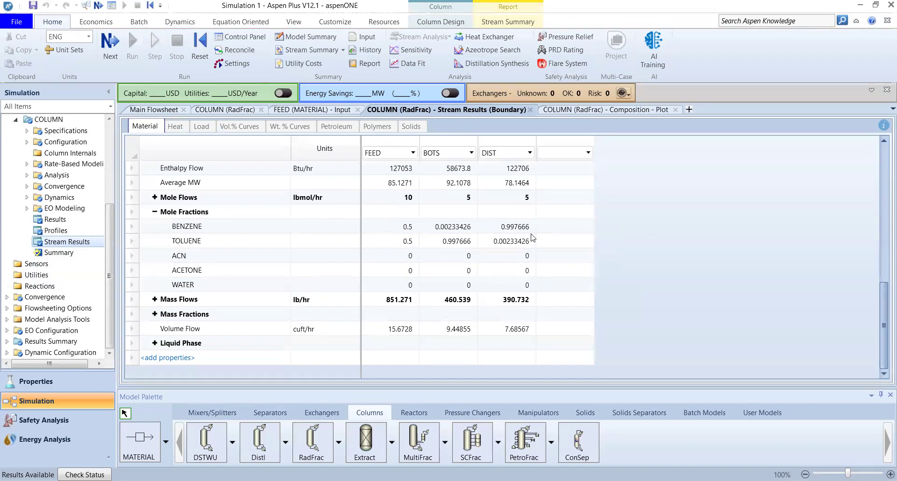
pyautogui.scroll(6, 650, 270)
pyautogui.scroll(-6, 650, 270)
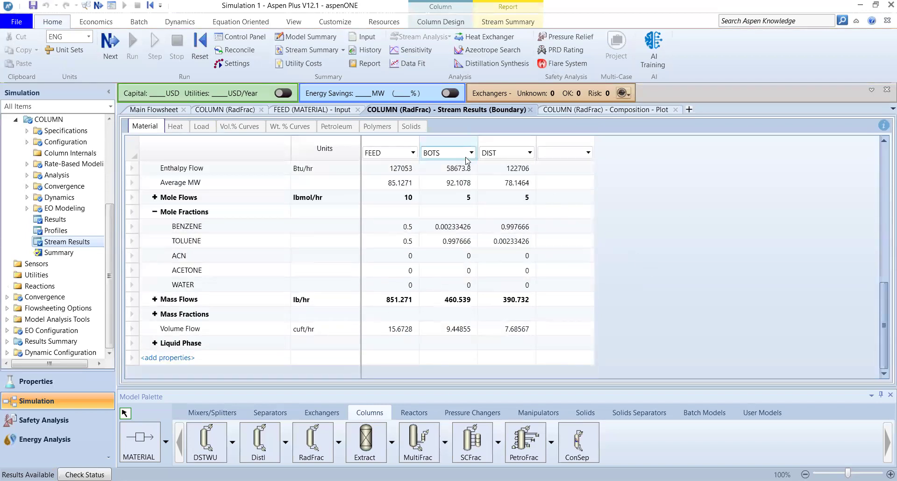
pyautogui.click(156, 111)
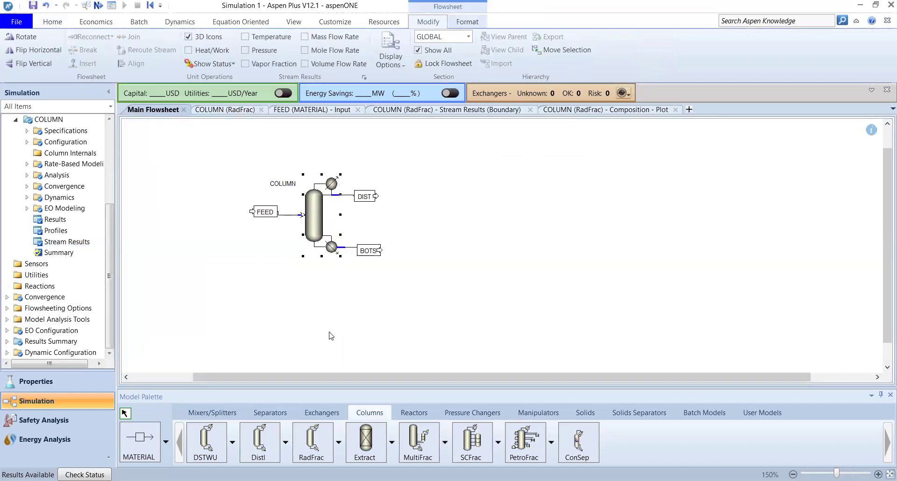